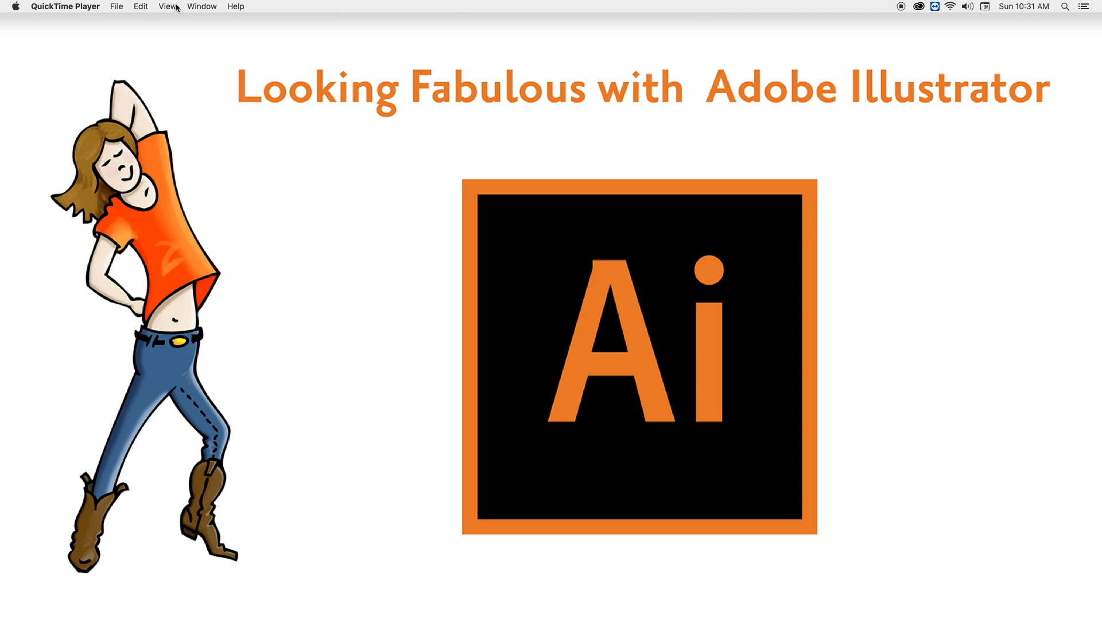
Step: Open Adobe Illustrator 2019 and create a new document from the 560 x 288 pt Postcard preset
mouse_move(2, 168)
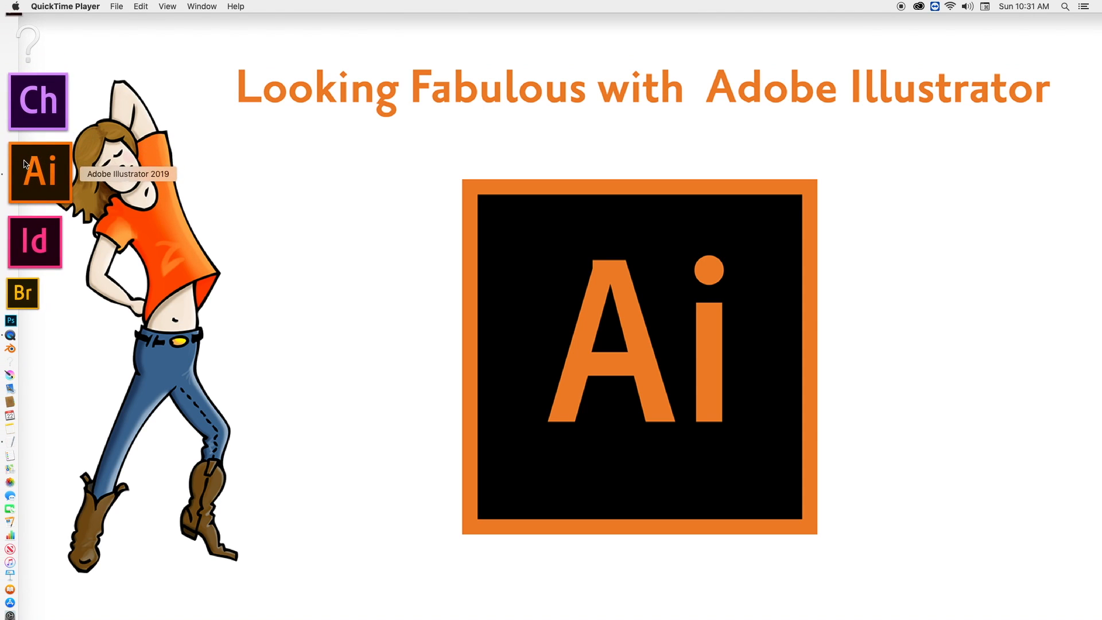
click(33, 166)
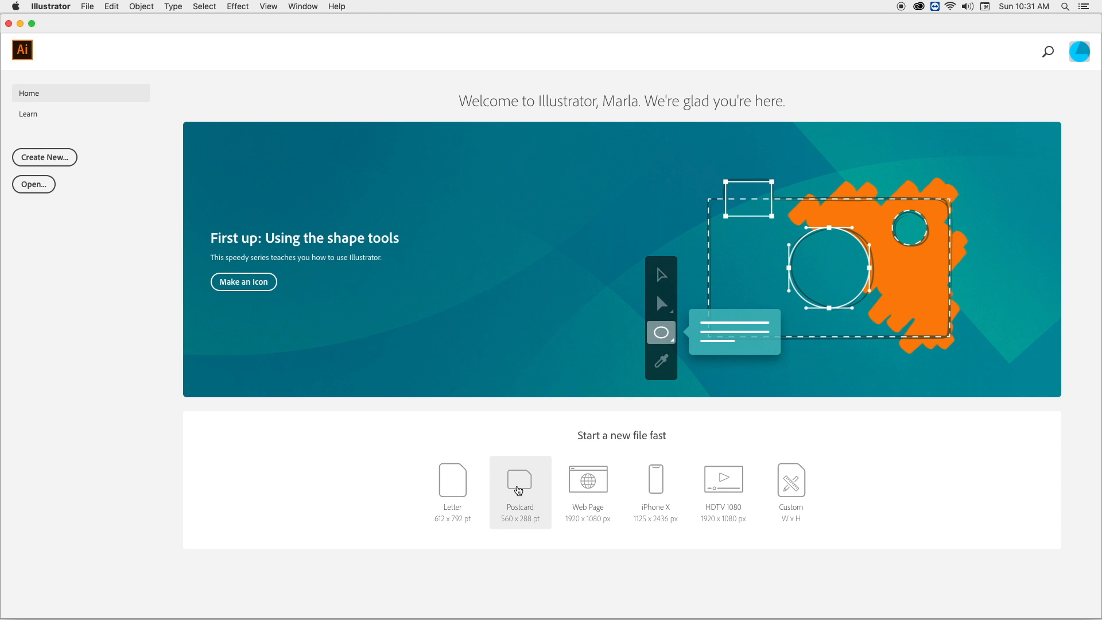
click(518, 491)
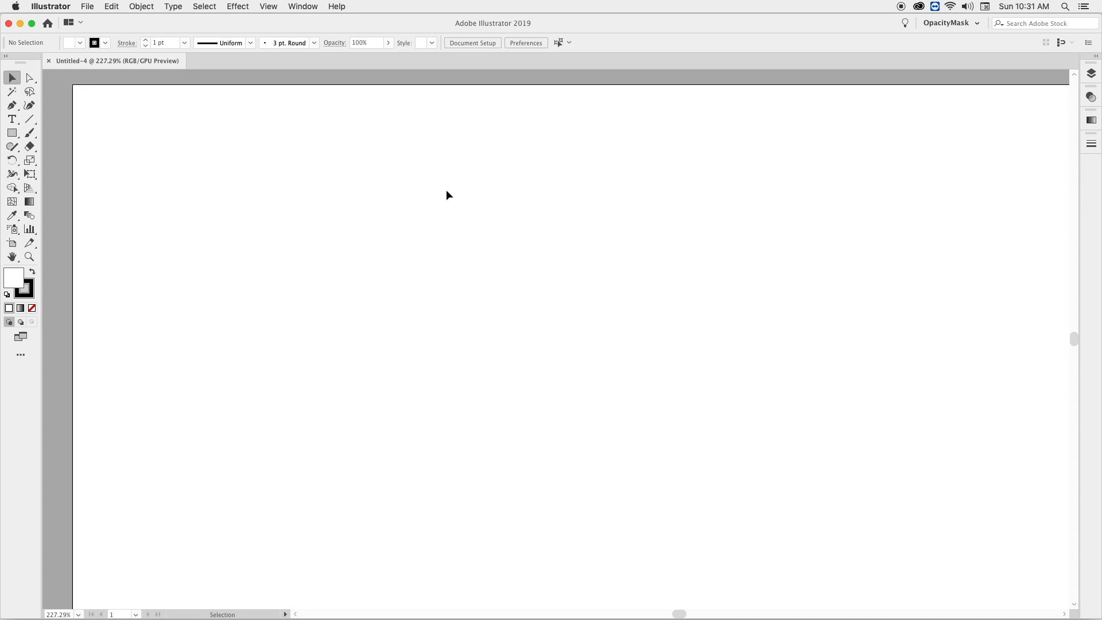
click(301, 7)
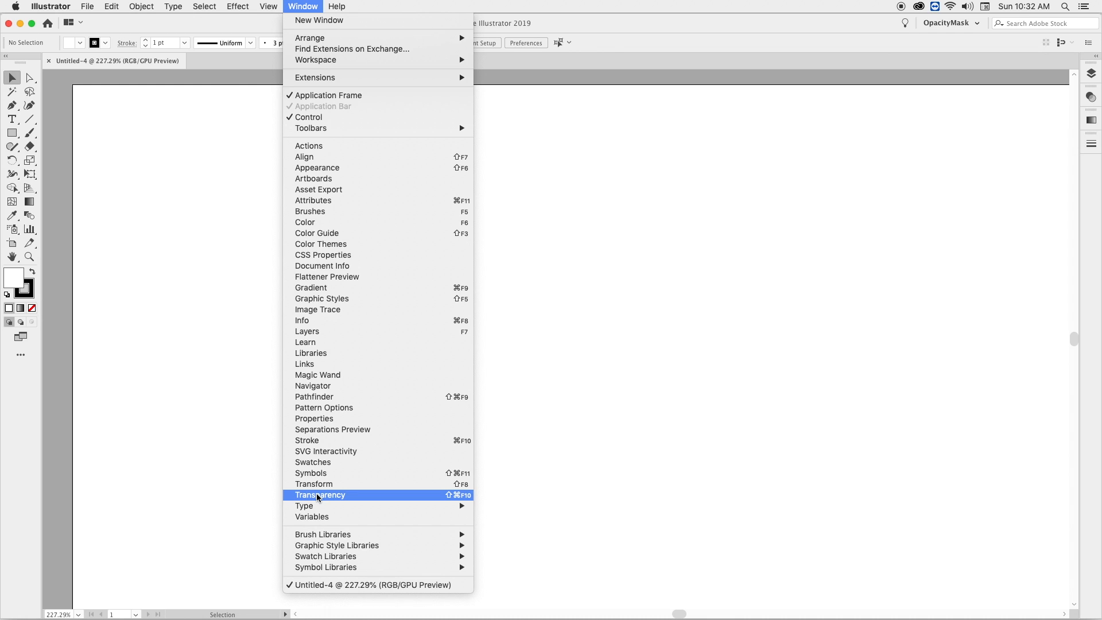
click(678, 394)
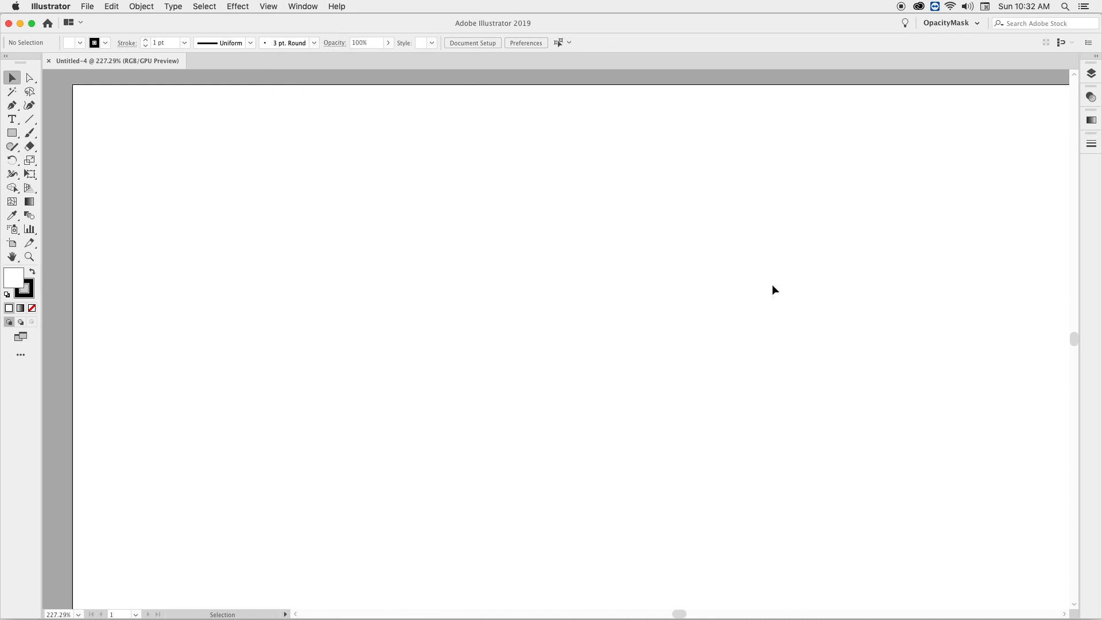
Step: Rename Layer 1 as Background
click(1091, 74)
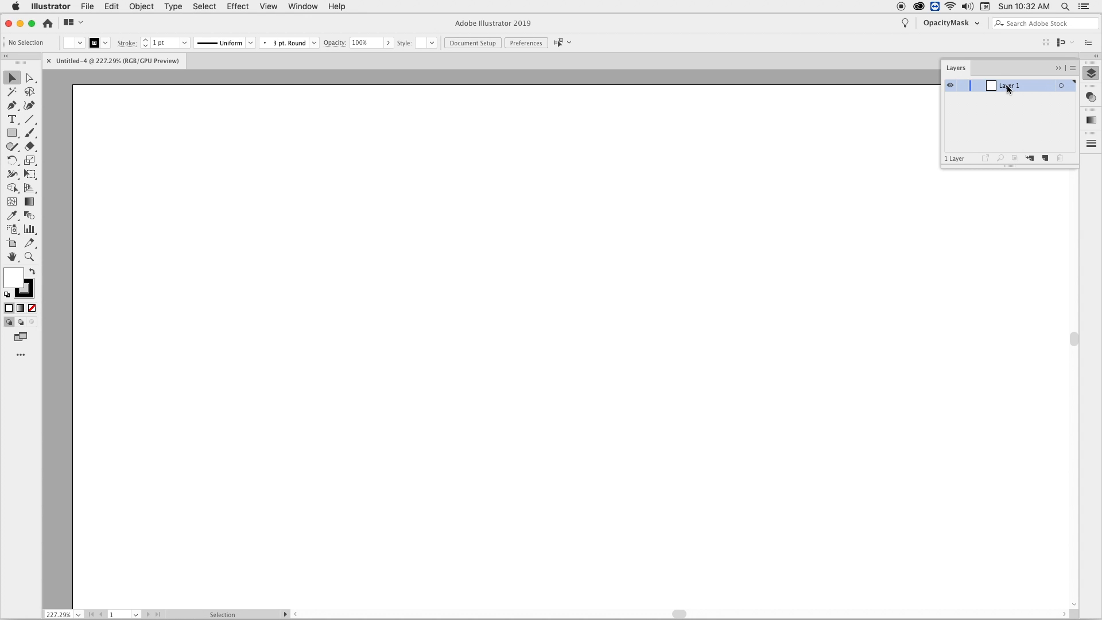
double_click(1008, 86)
text(Background)
key(Return)
Step: Start the Rectangle tool and set the fill to bright yellow with no stroke
click(11, 134)
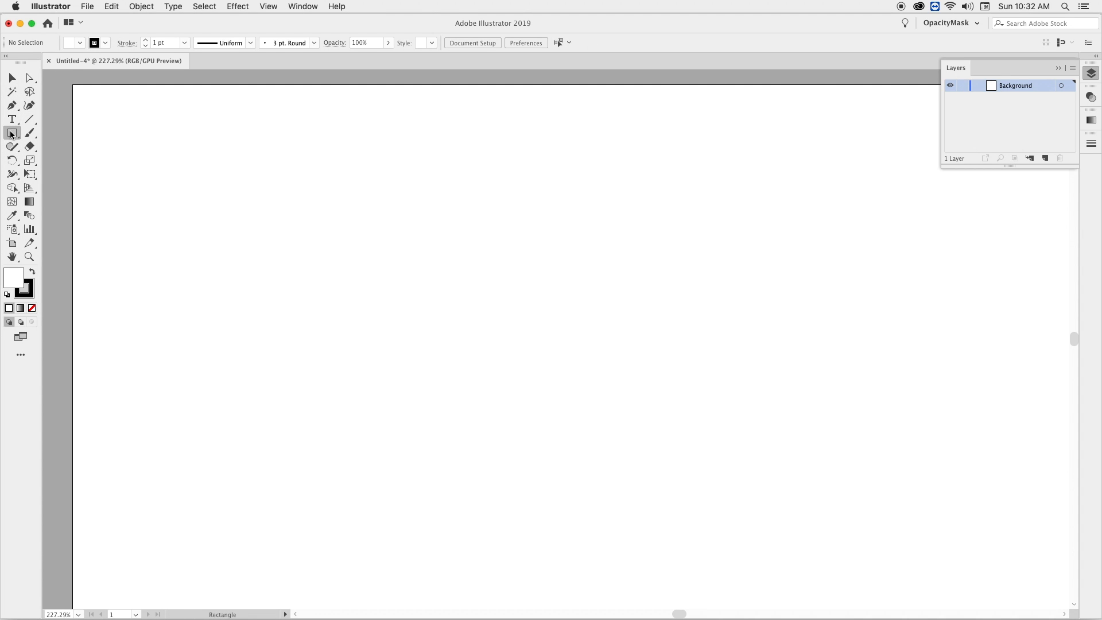
double_click(15, 278)
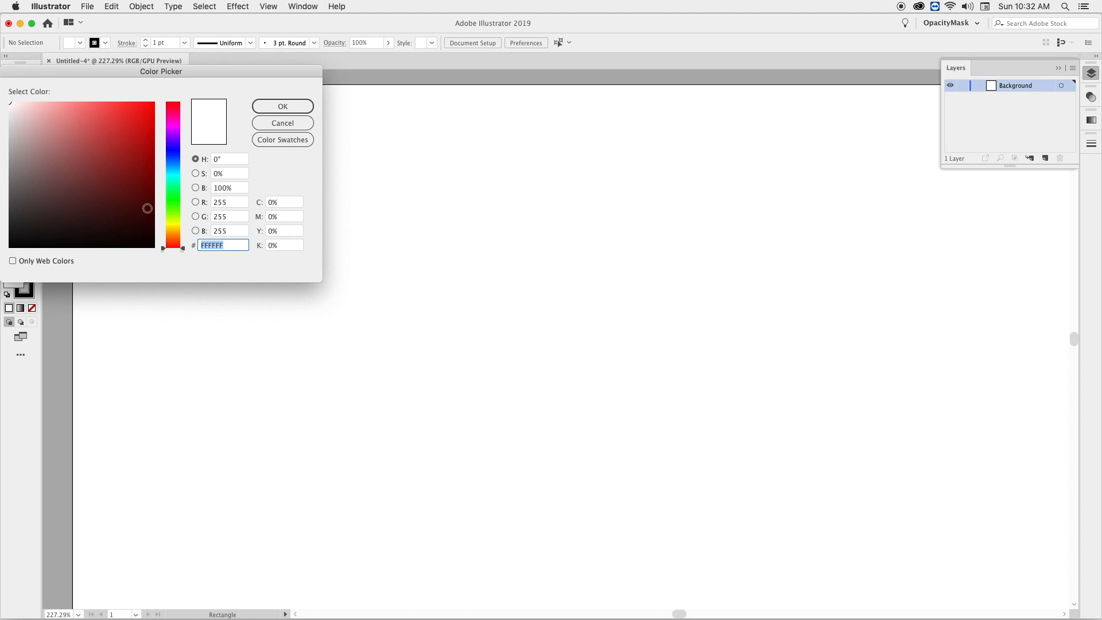
click(175, 224)
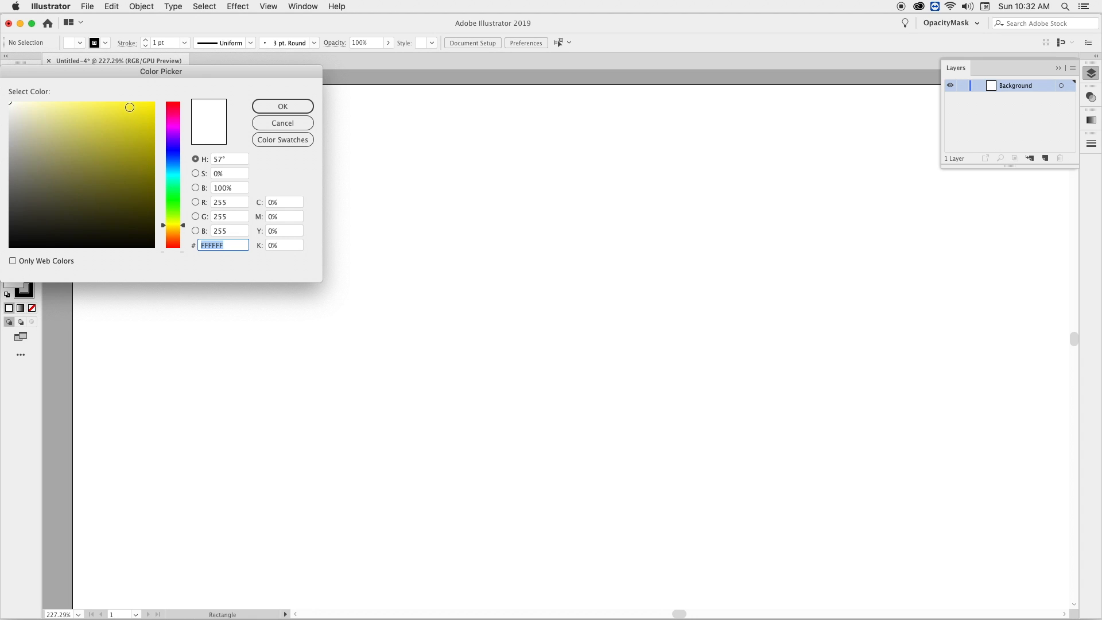
click(129, 107)
click(293, 108)
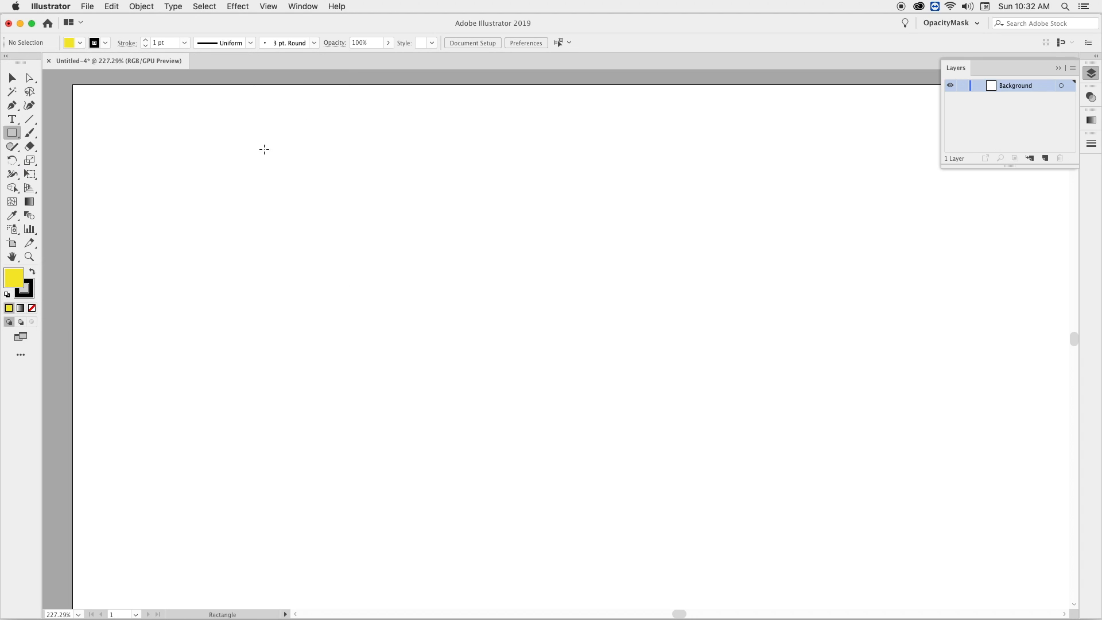
click(31, 297)
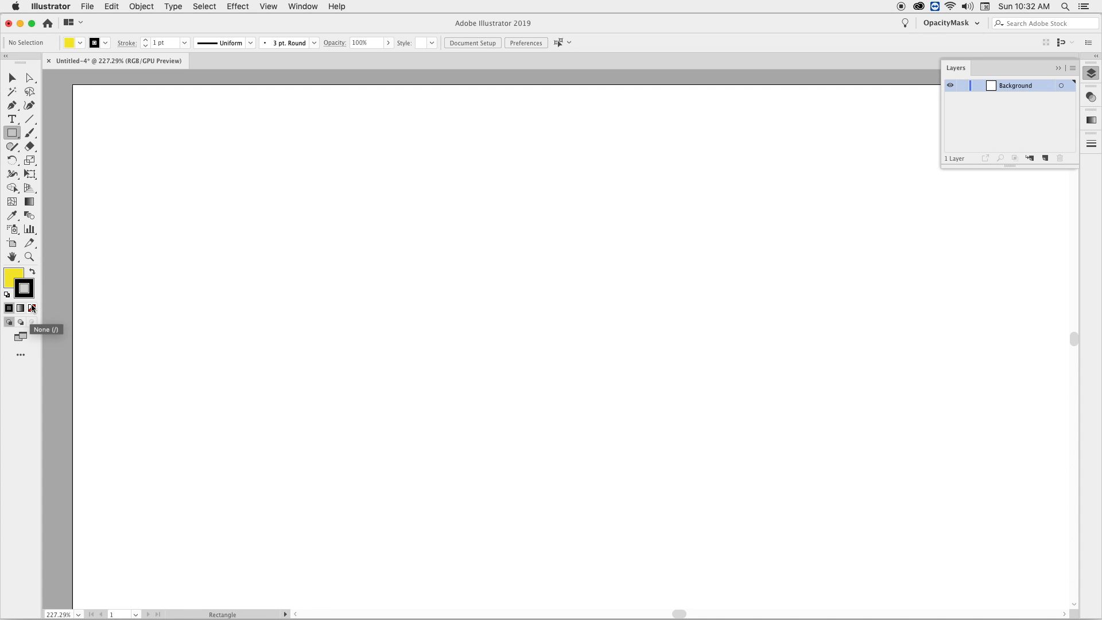
click(33, 309)
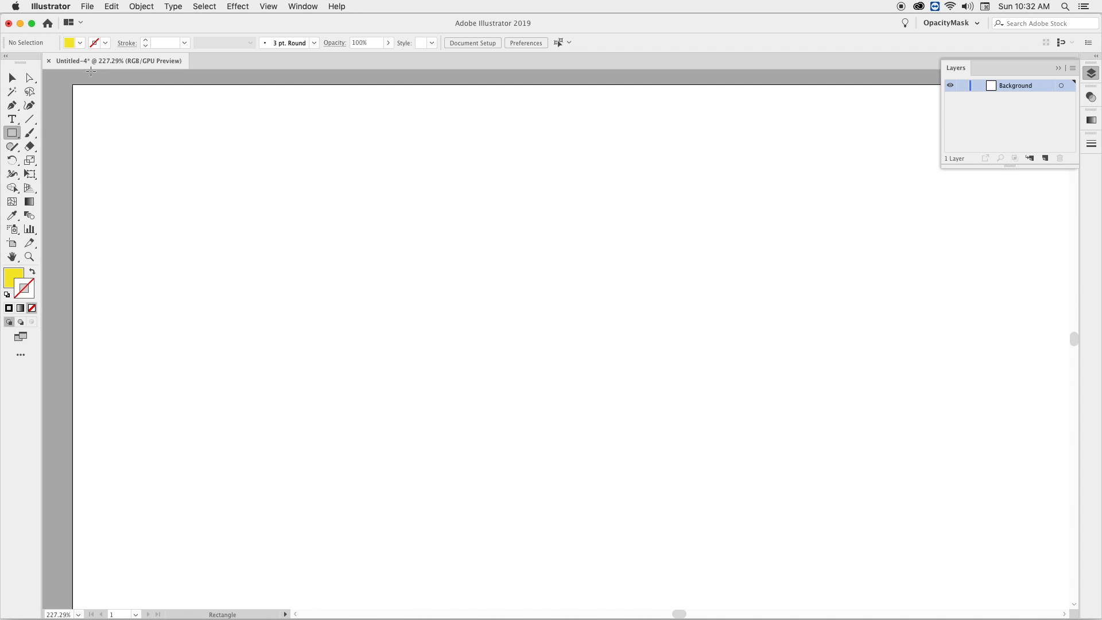
Step: Draw a yellow rectangle about 199 x 103 mm covering slightly more than the whole artboard, and lock the Background layer
drag(70, 78, 937, 367)
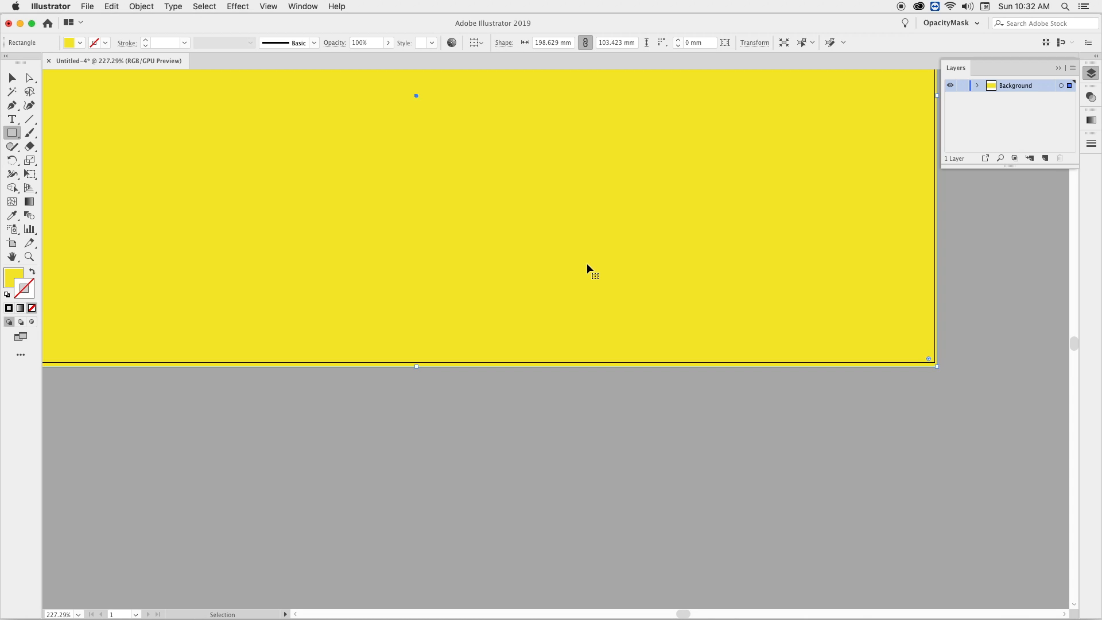
key(super+0)
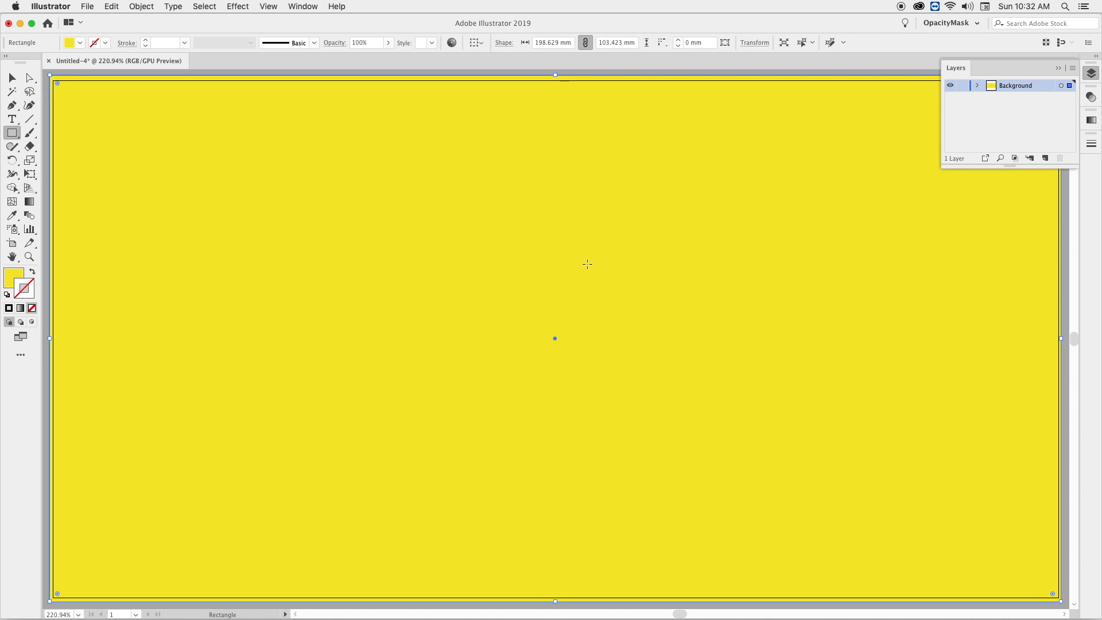
click(963, 88)
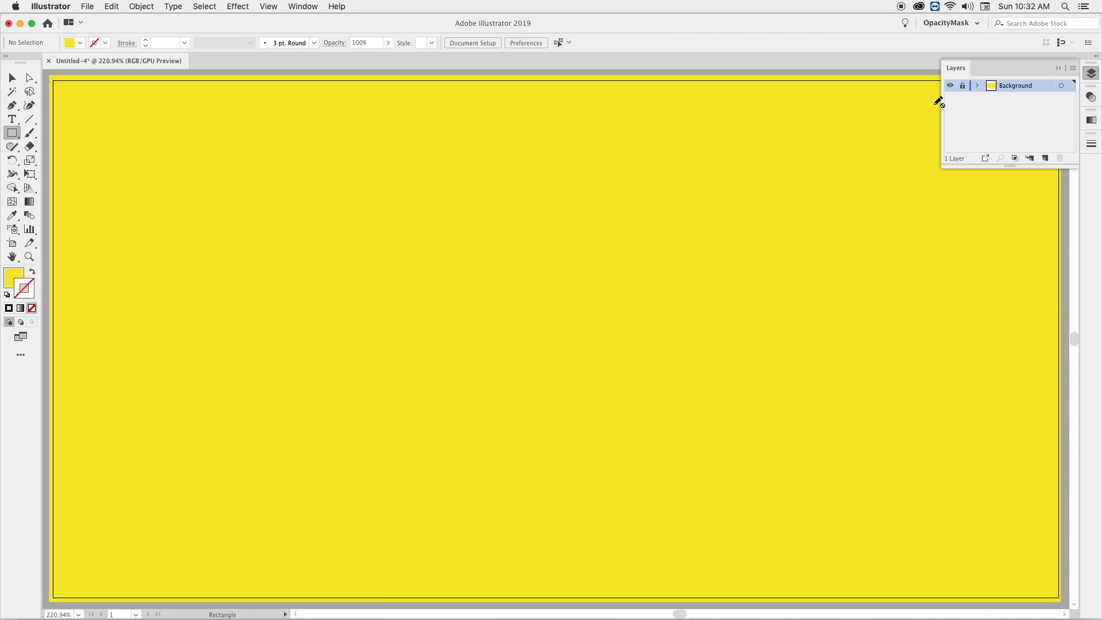
Step: Add a new layer above Background and name it Art
click(1045, 159)
double_click(1009, 87)
text(Art)
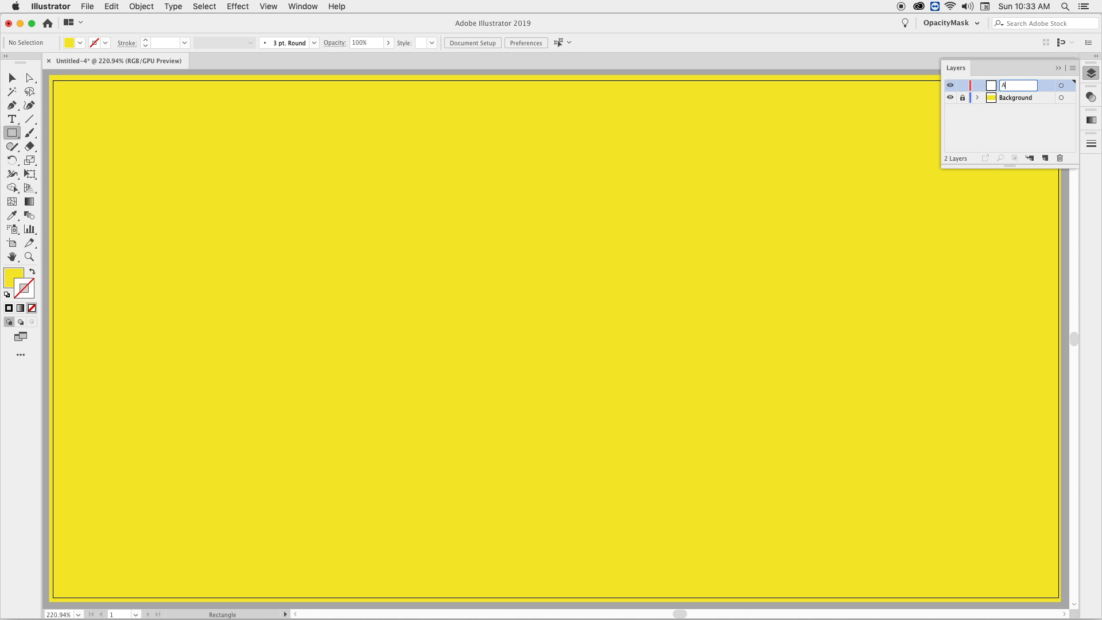
key(Return)
Step: Start the Line Segment tool and set no fill with a bright blue stroke, about R 12, G 138, B 232
click(31, 121)
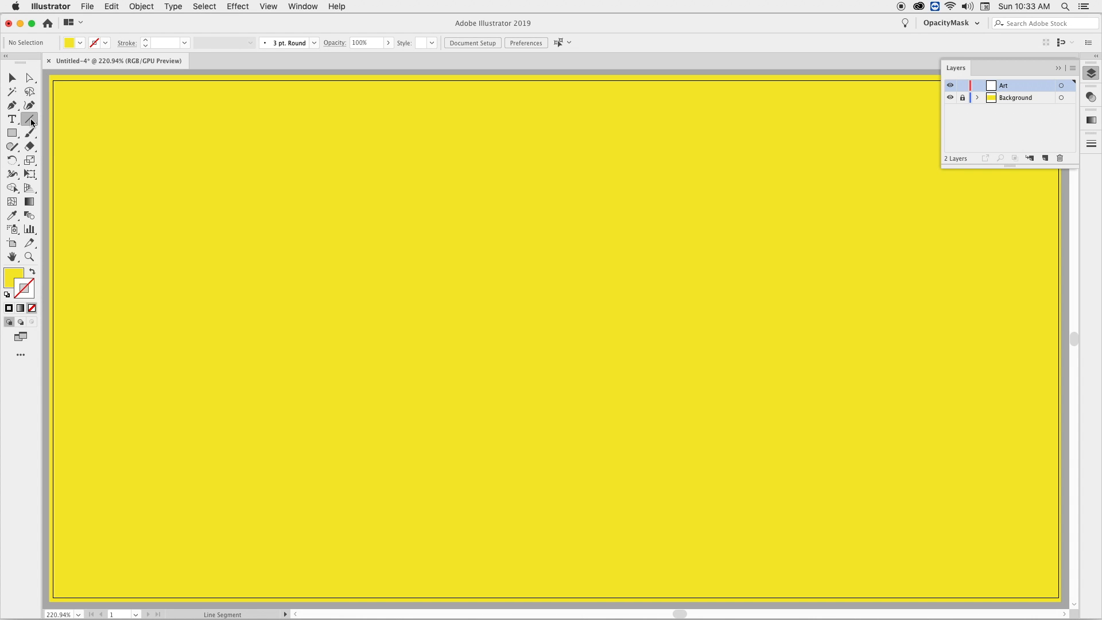
click(14, 281)
click(31, 312)
click(31, 283)
double_click(31, 282)
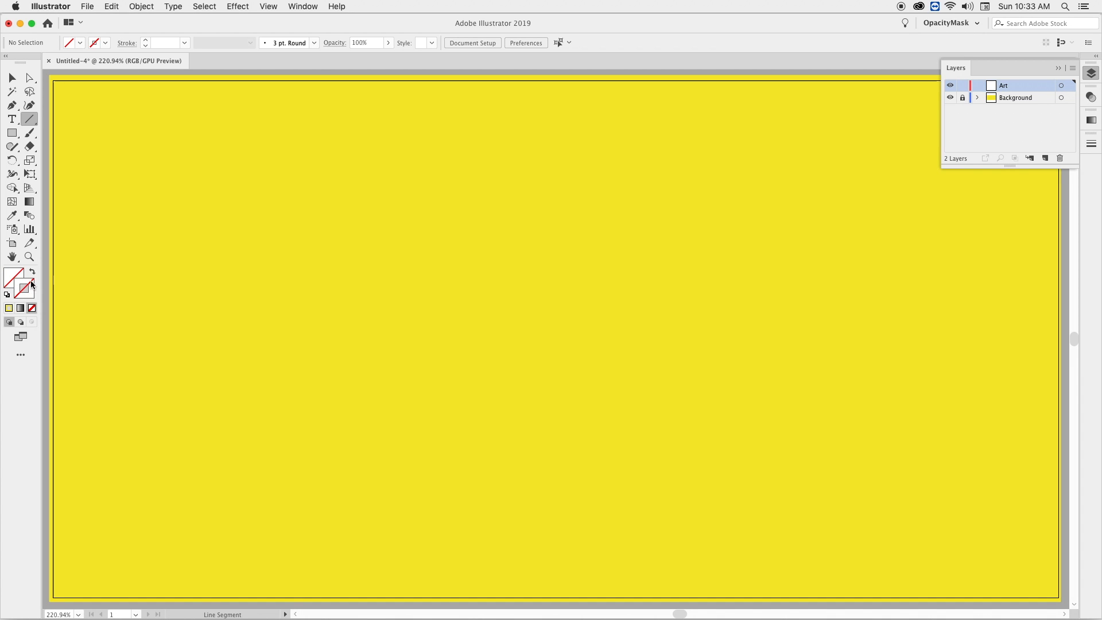
click(174, 164)
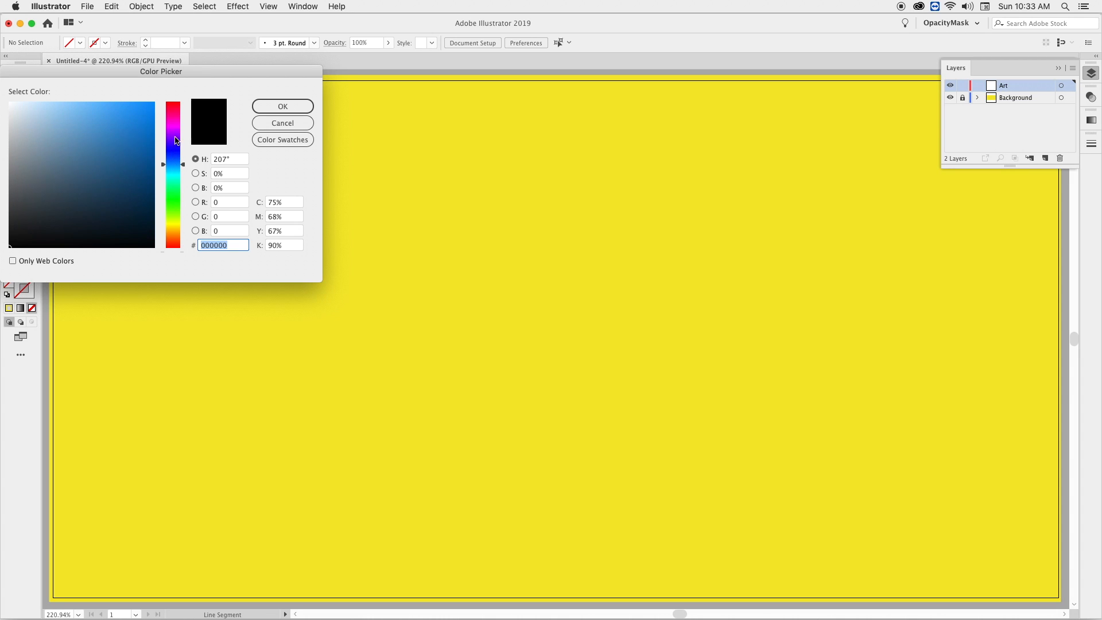
click(147, 114)
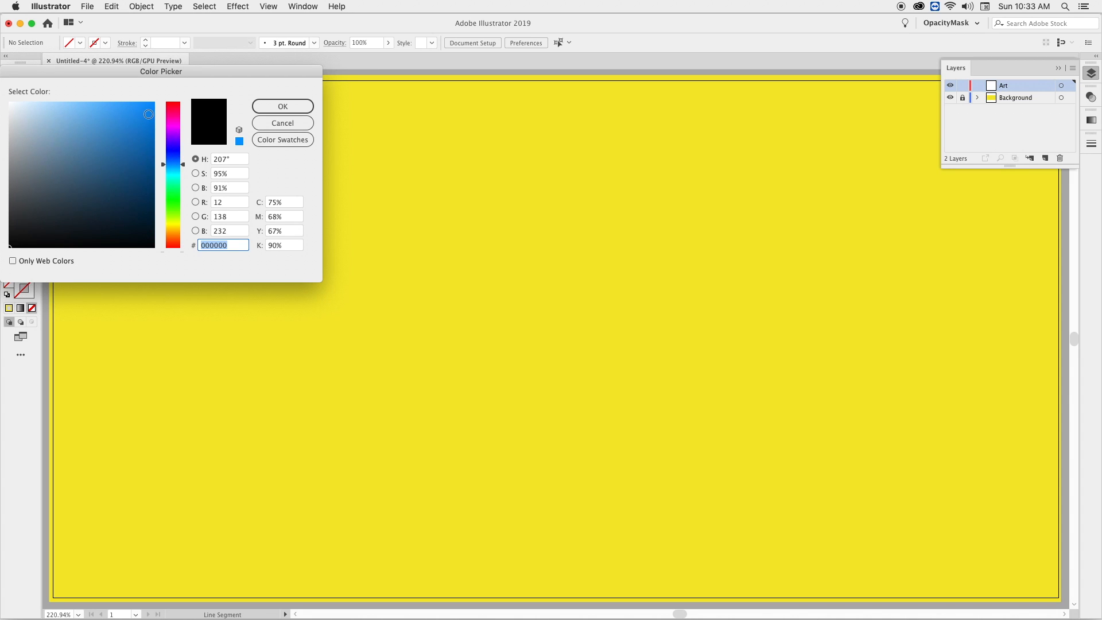
click(285, 106)
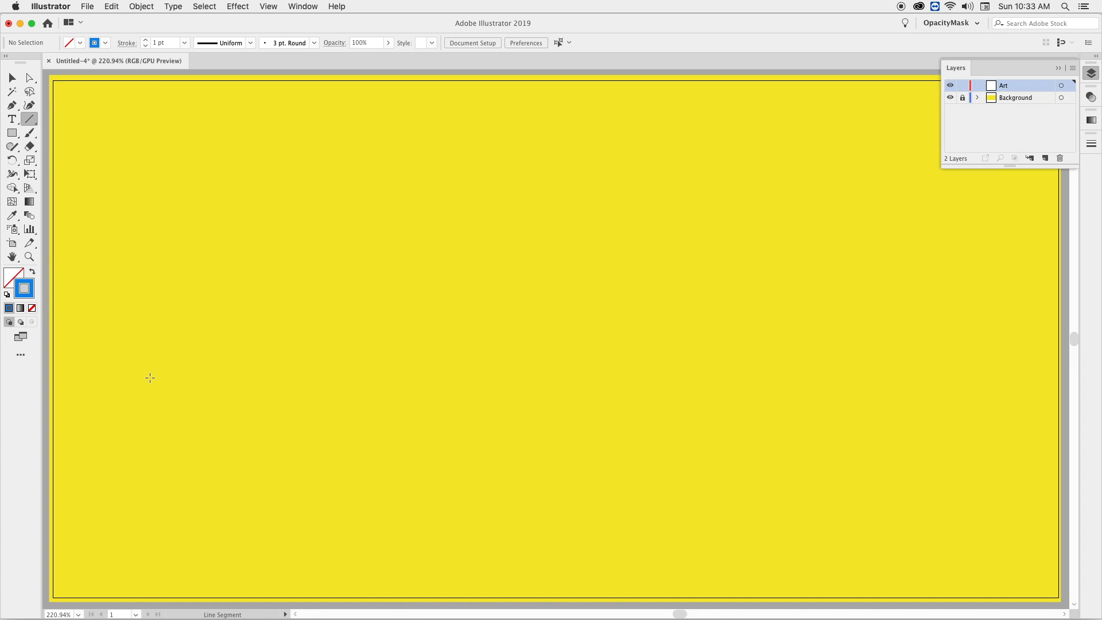
Step: Draw a horizontal line about 156 mm long across the artboard and set its stroke weight to 80 pt
drag(145, 362, 938, 394)
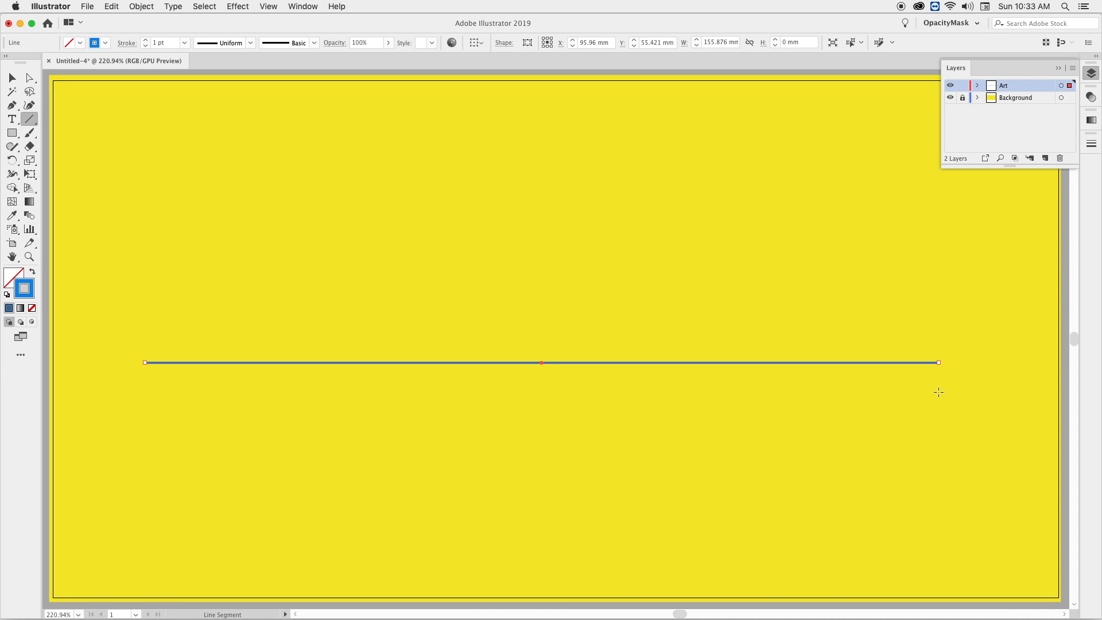
click(1092, 144)
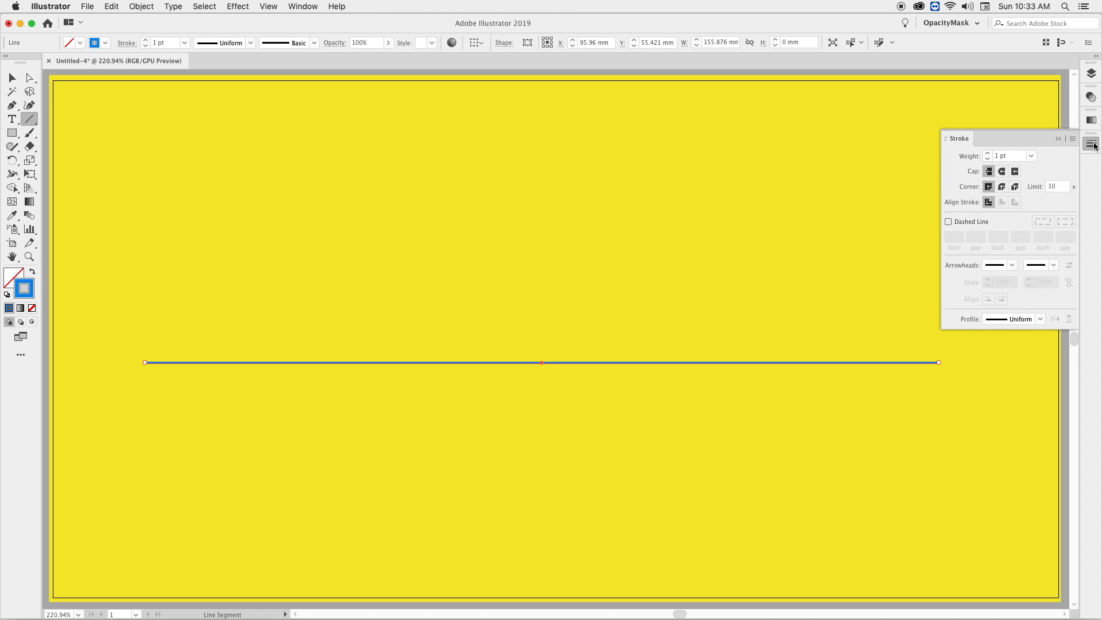
click(1030, 155)
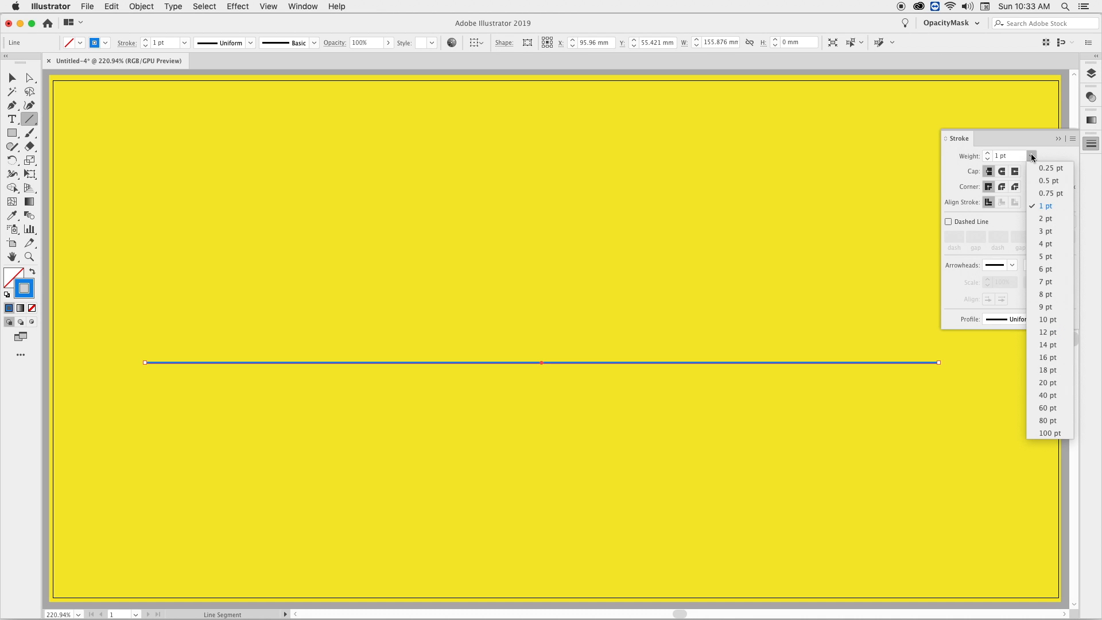
click(1050, 420)
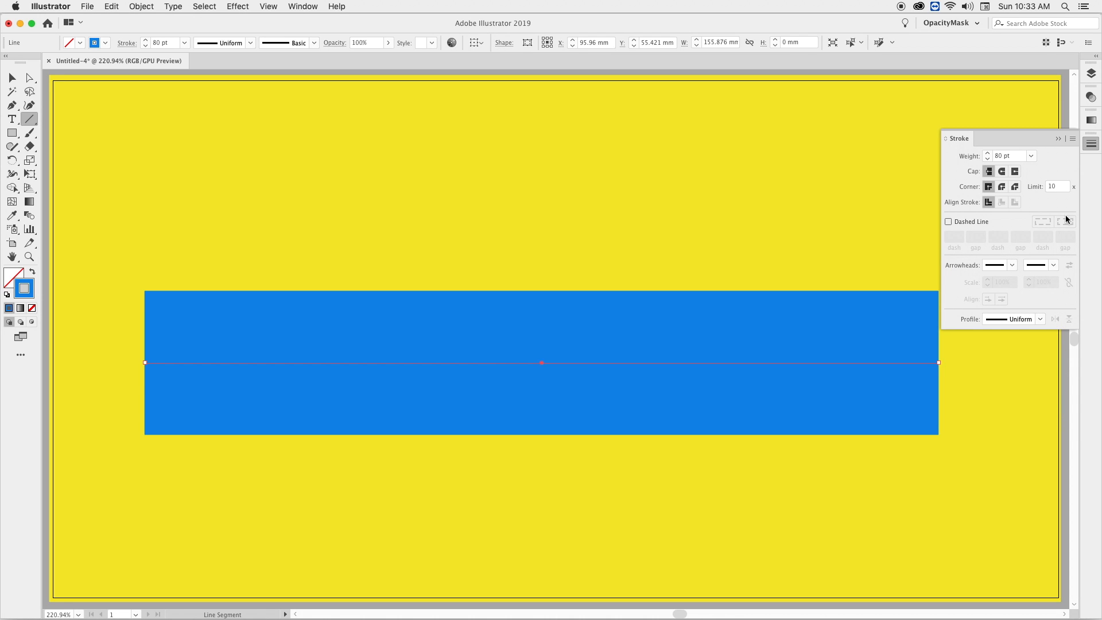
Step: Hide the additional stroke options and show them again
click(1073, 141)
click(1055, 142)
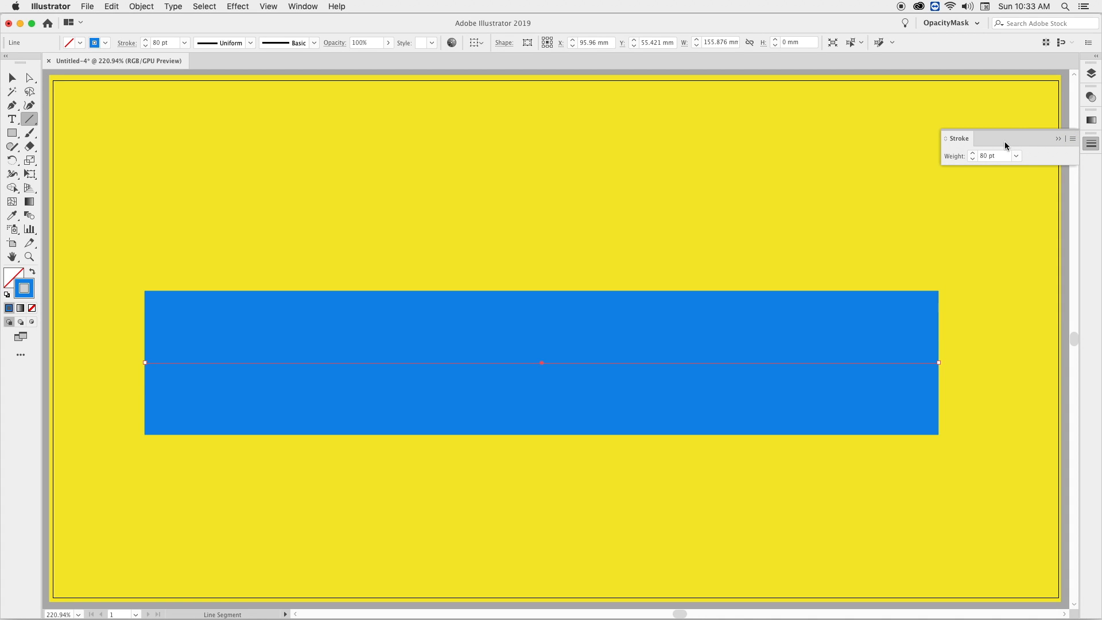
click(1073, 141)
click(1038, 140)
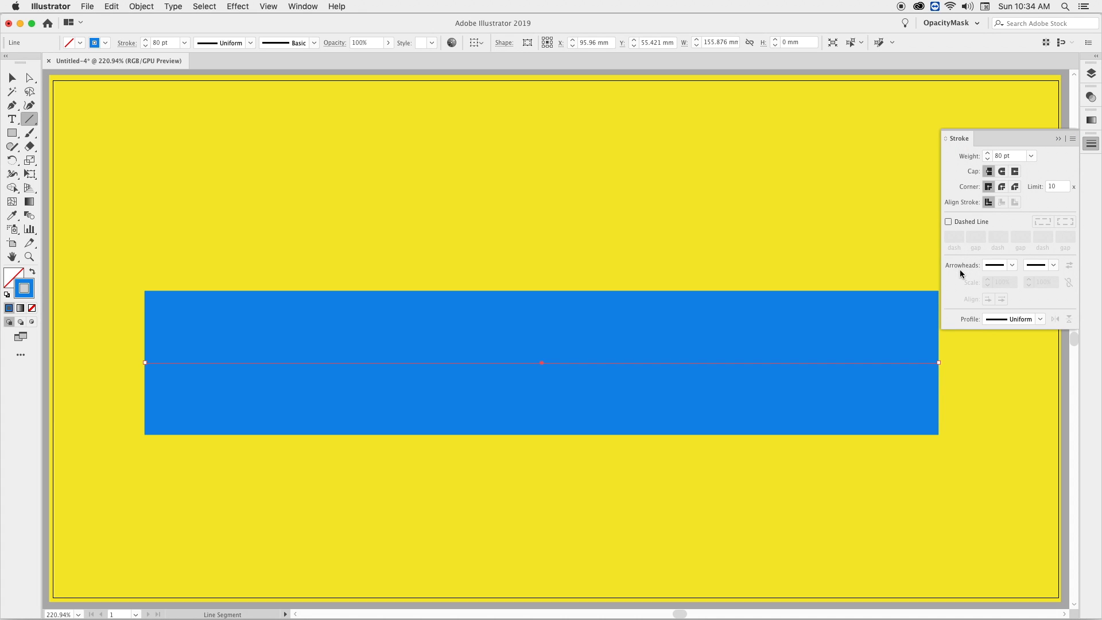
Step: Add the Arrow 7 arrowhead to the end point of the blue line and scale it to 25%
click(1053, 265)
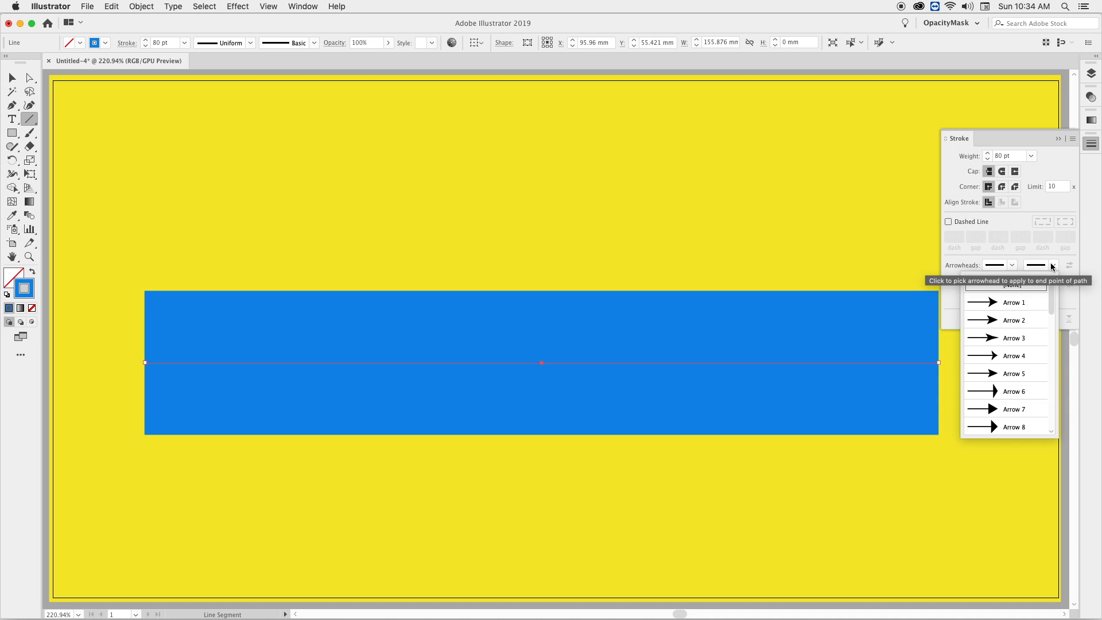
click(1018, 409)
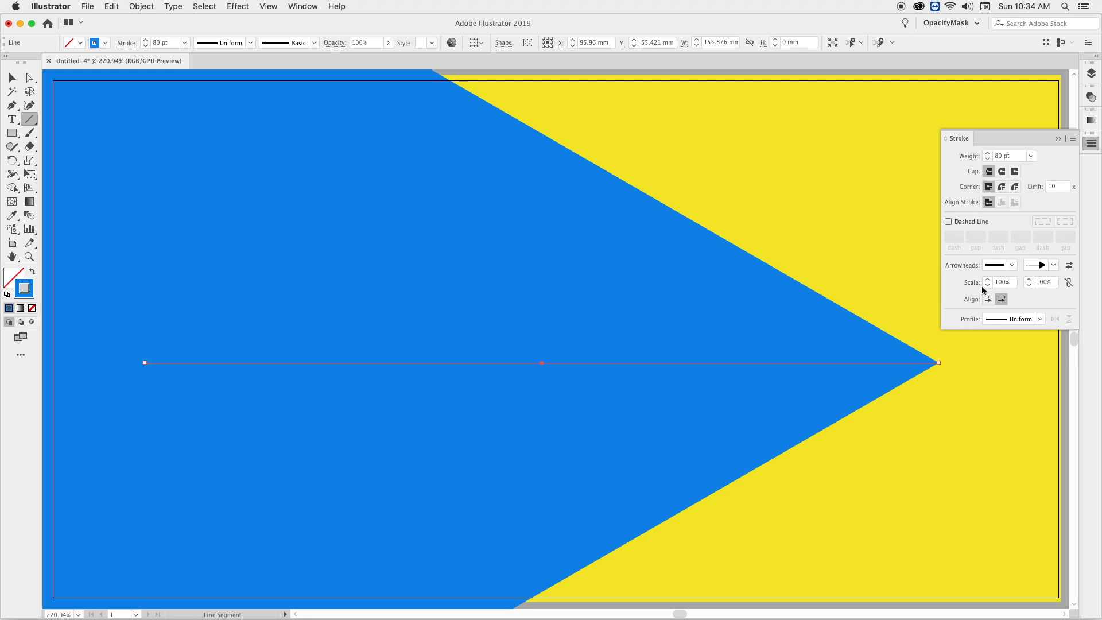
click(1044, 284)
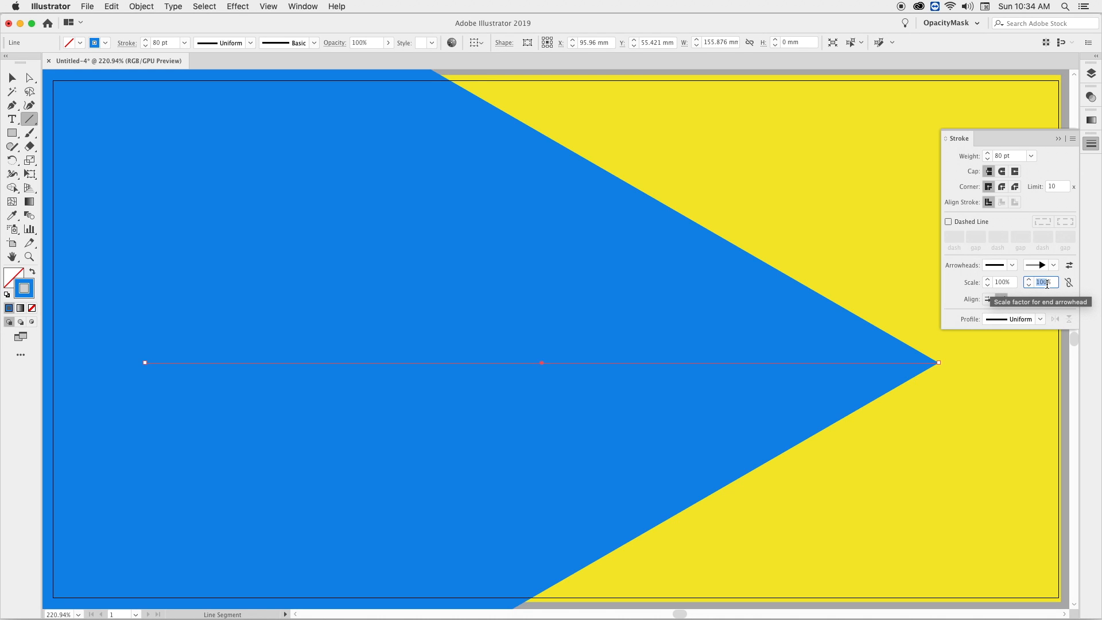
text(25)
key(Return)
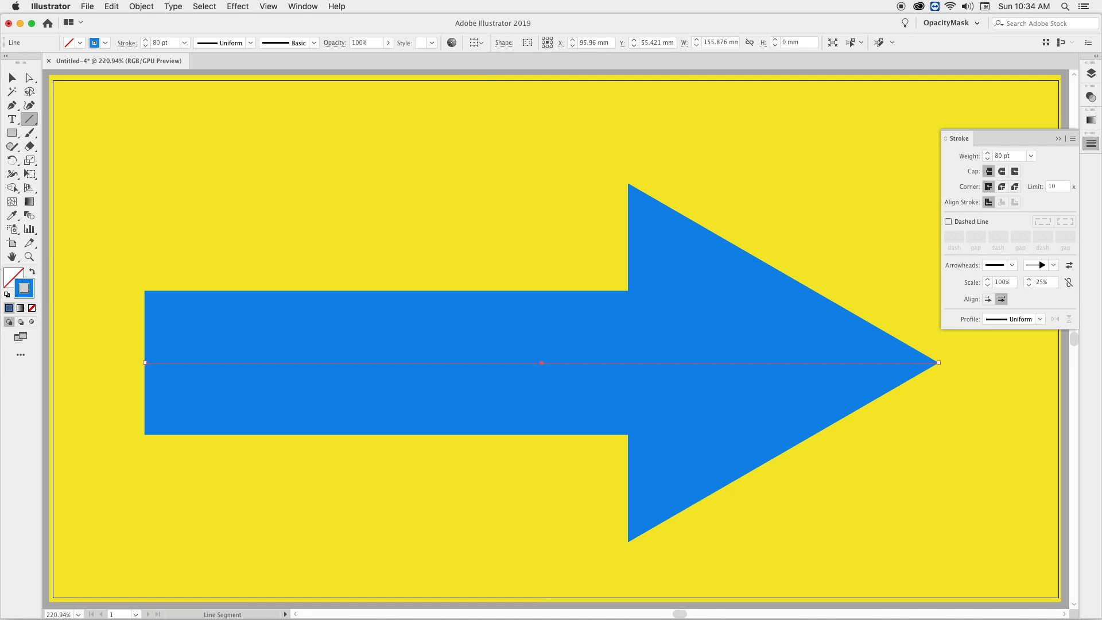
Step: Try the lens-shaped width profile on the arrow's stroke, and replace it with the double-bulge profile that narrows in the middle
click(1040, 319)
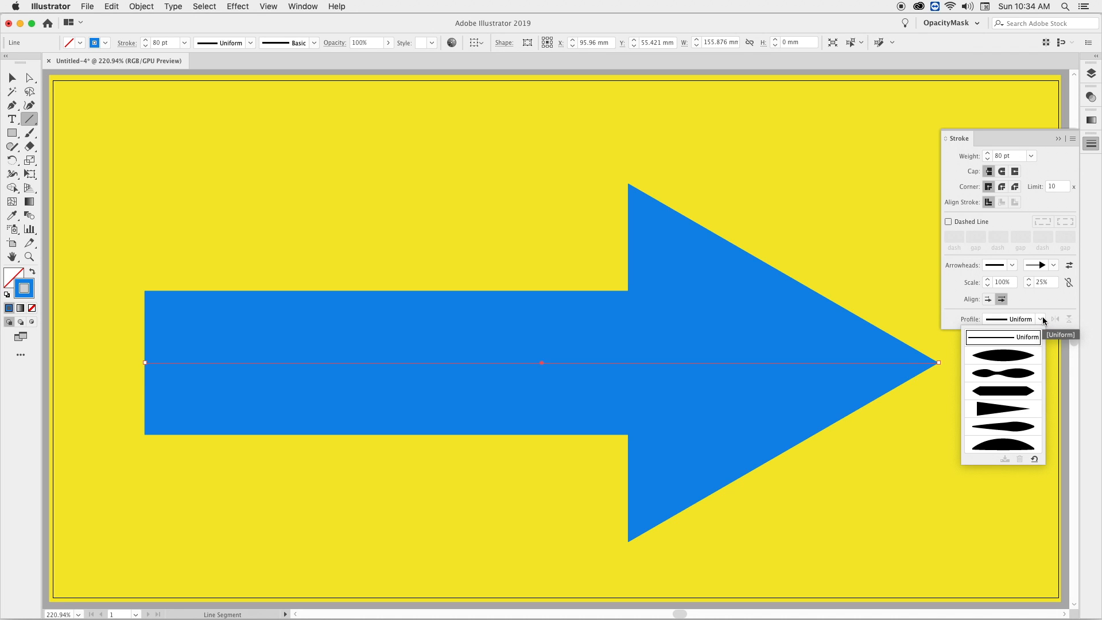
click(1018, 354)
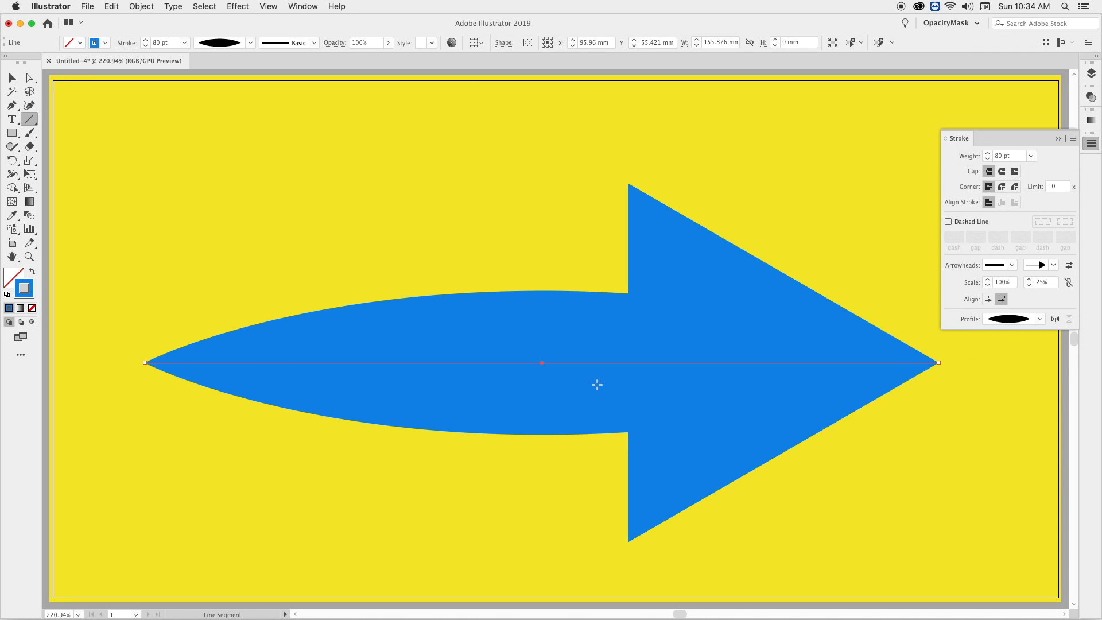
click(1042, 323)
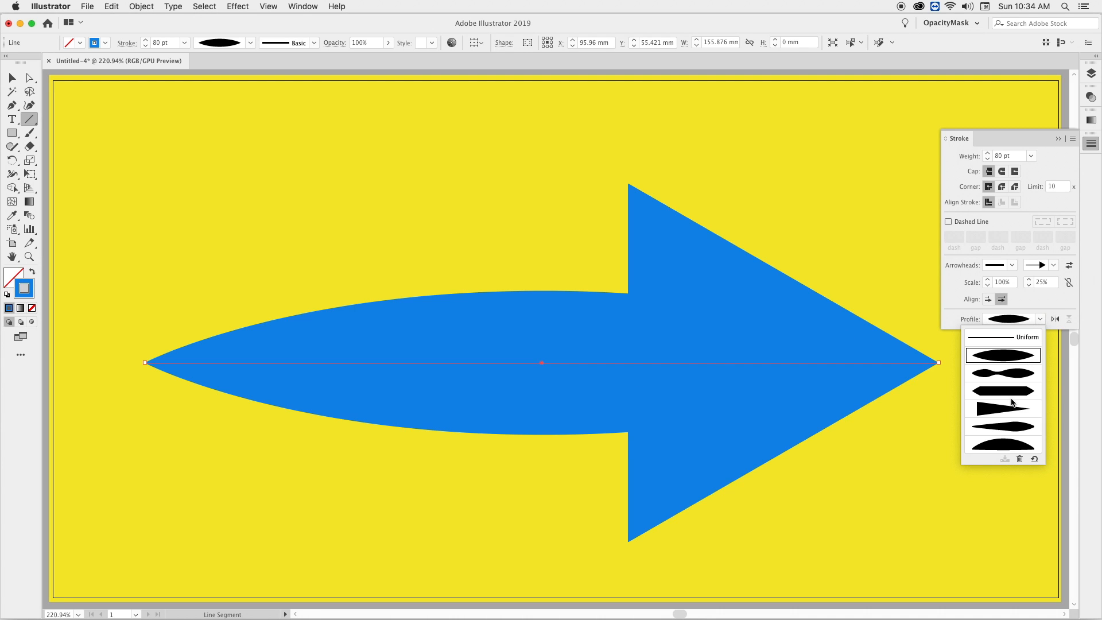
click(1010, 375)
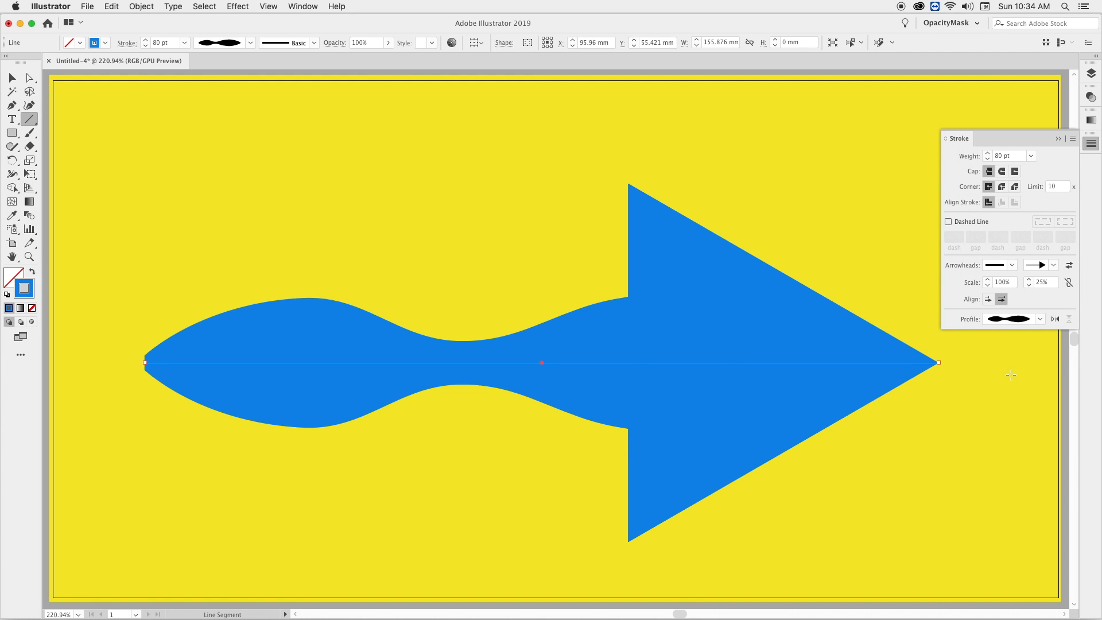
Step: Try Width Profile 4 on the arrow's stroke, reset the profile to Uniform, and deselect the arrow
click(1041, 319)
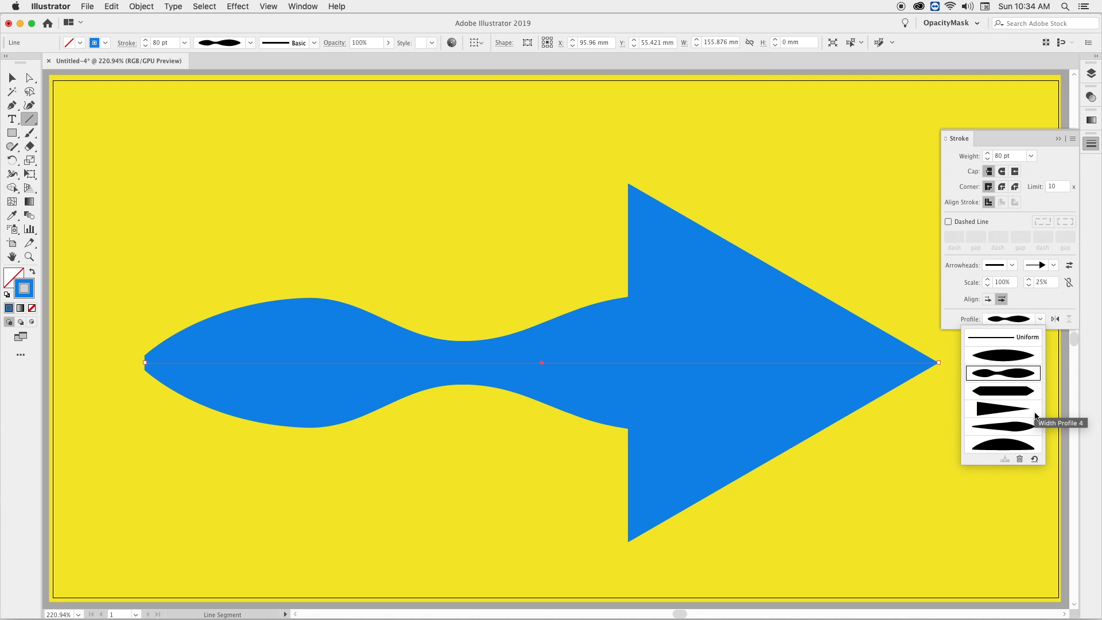
click(1005, 414)
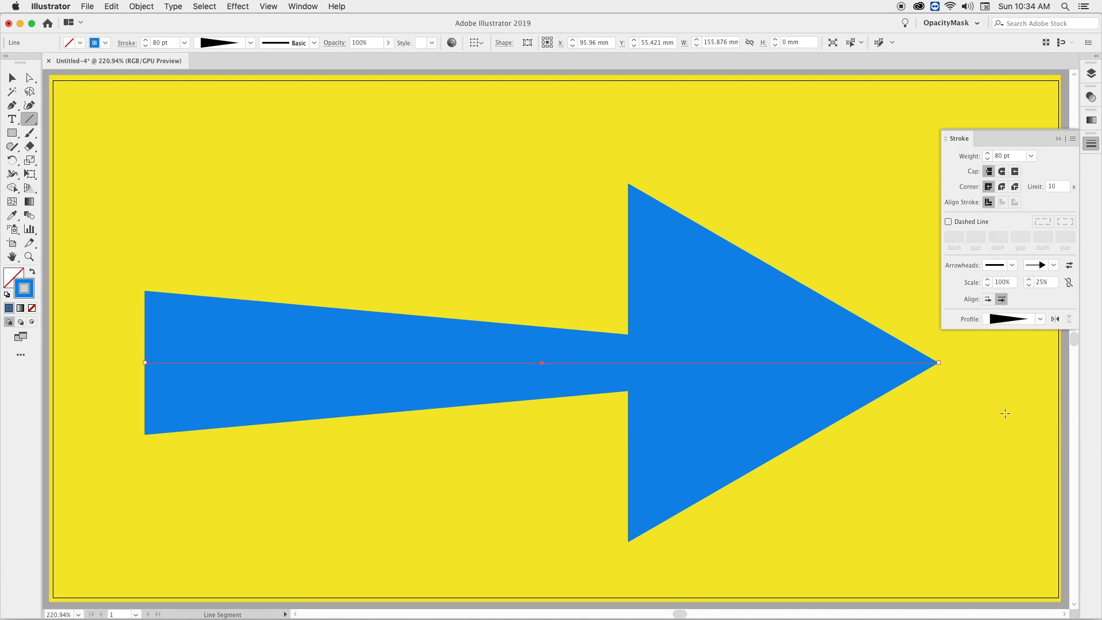
click(1041, 319)
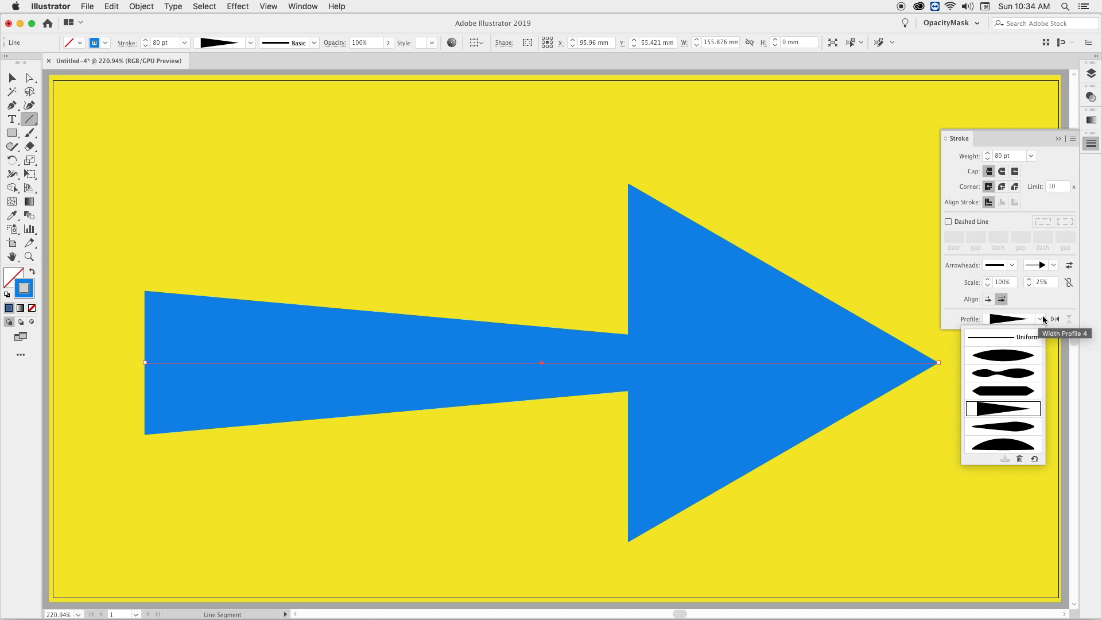
click(1019, 340)
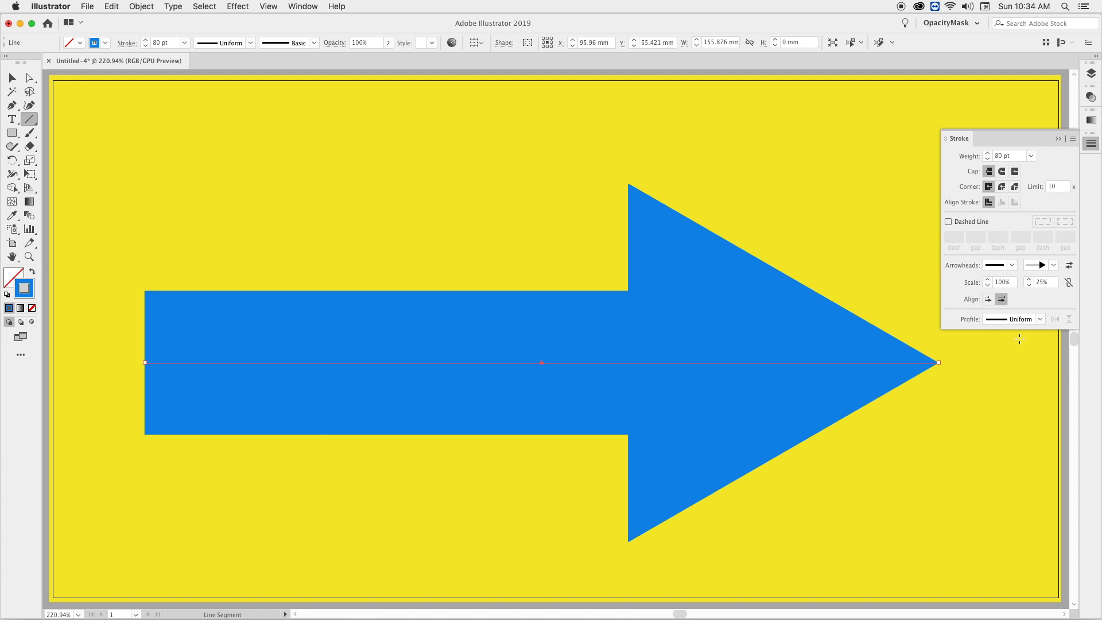
click(30, 77)
click(103, 127)
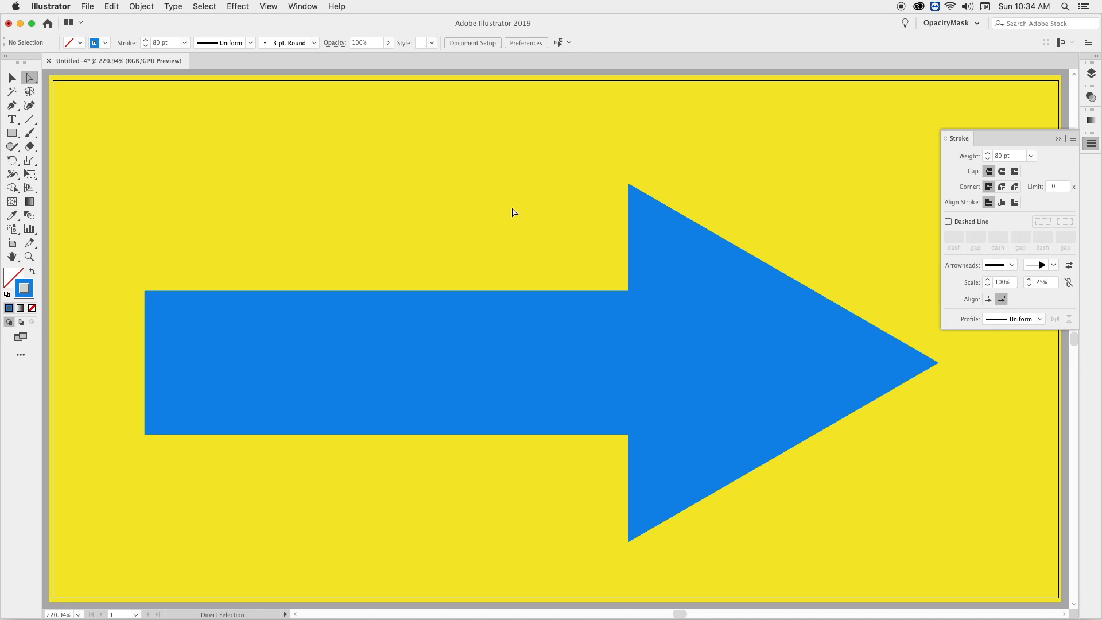
Step: Rename the line in the Art layer as Arrow
click(1091, 76)
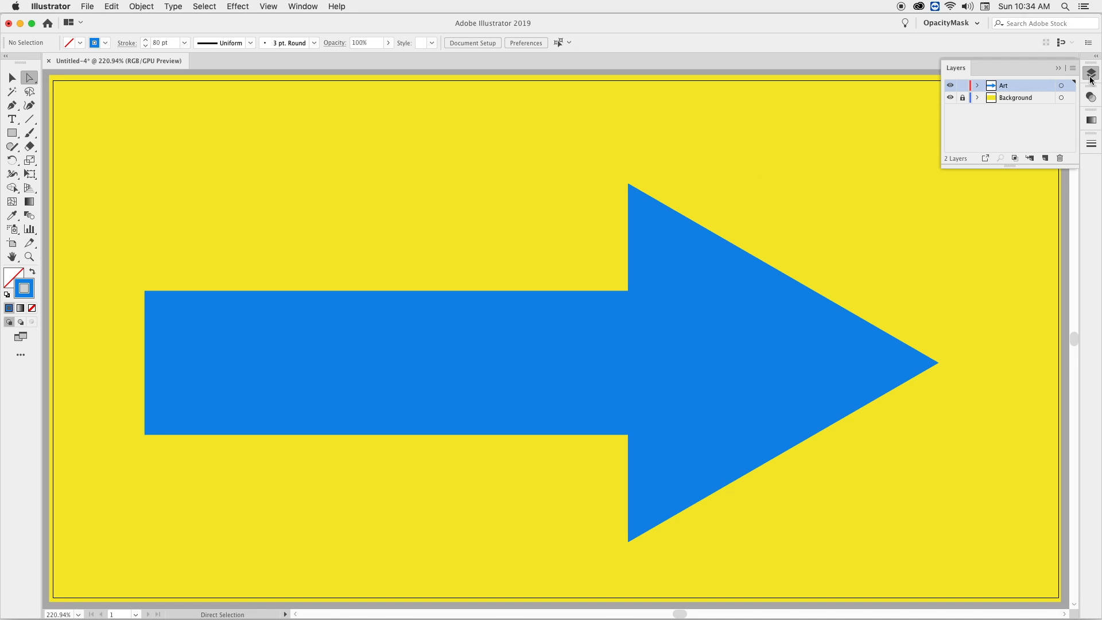
click(978, 86)
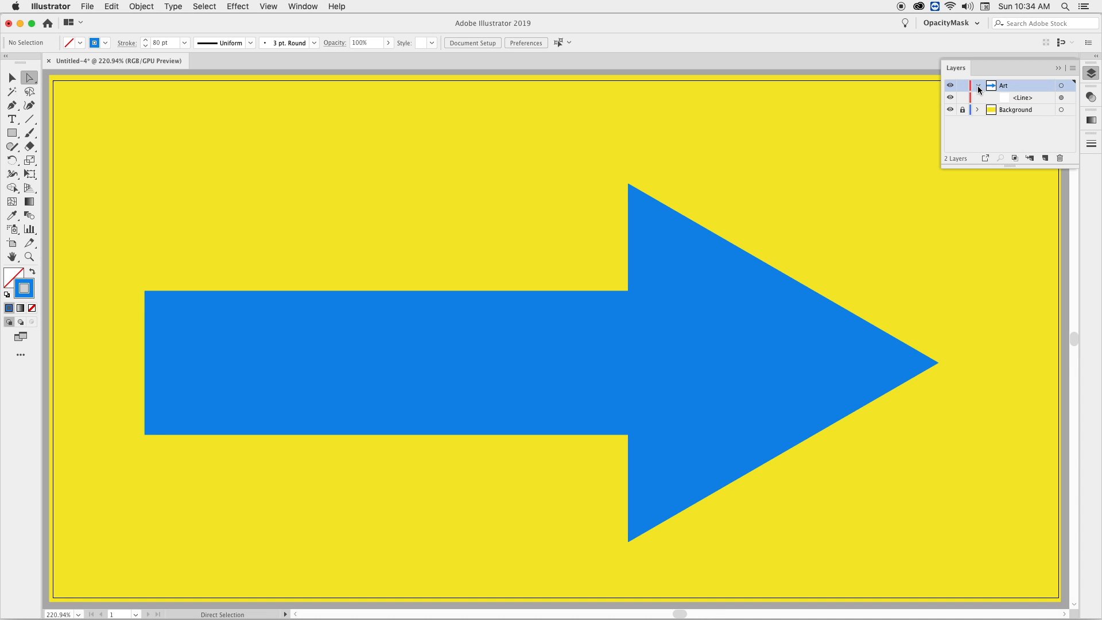
double_click(1025, 99)
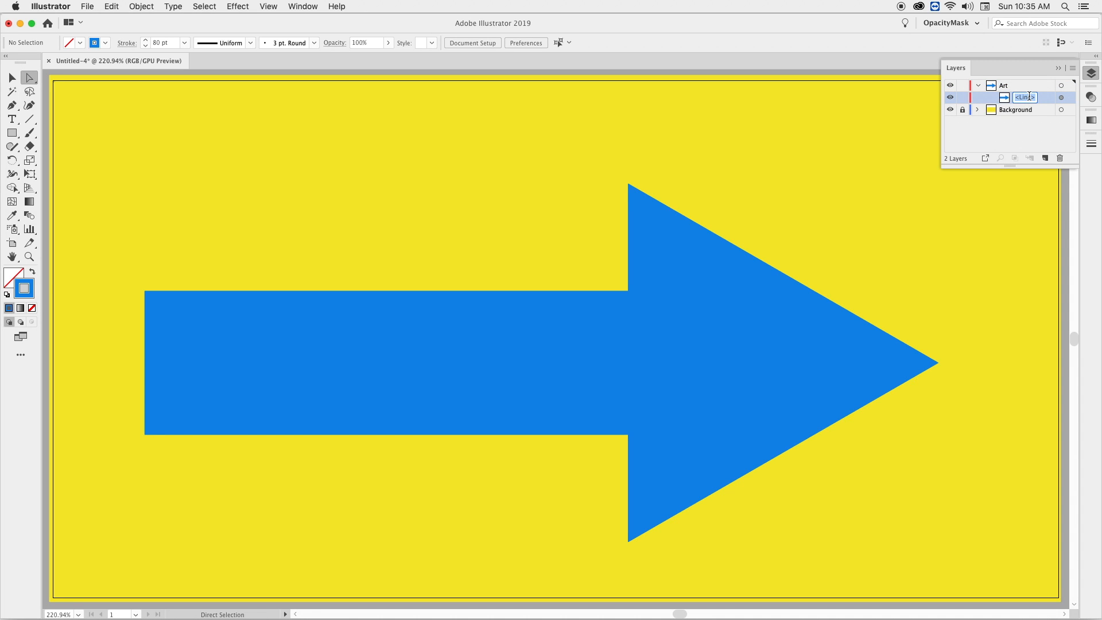
text(Arrow)
key(Return)
Step: Draw a rectangle about 157 by 74 mm covering the arrow, with a white-to-black linear gradient fill and no stroke
click(13, 133)
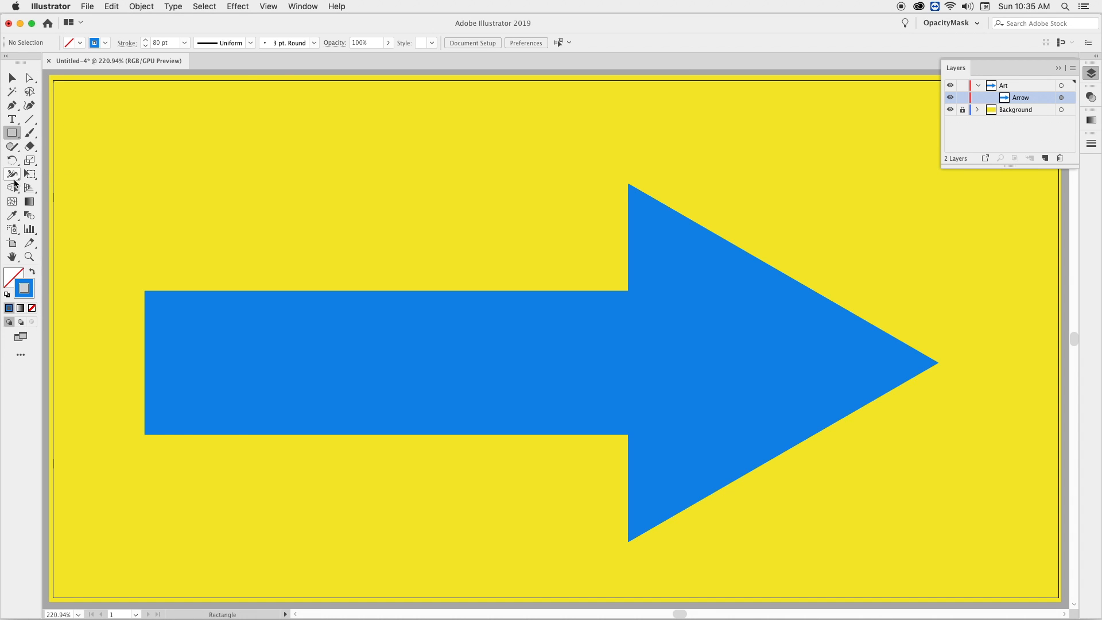
click(32, 310)
click(11, 279)
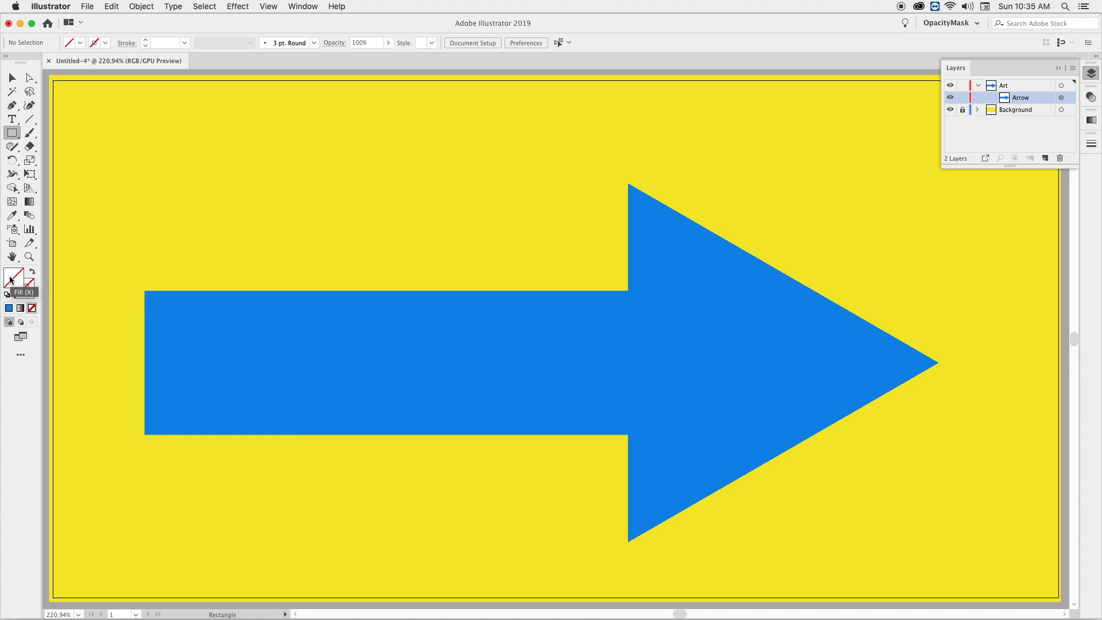
key(x)
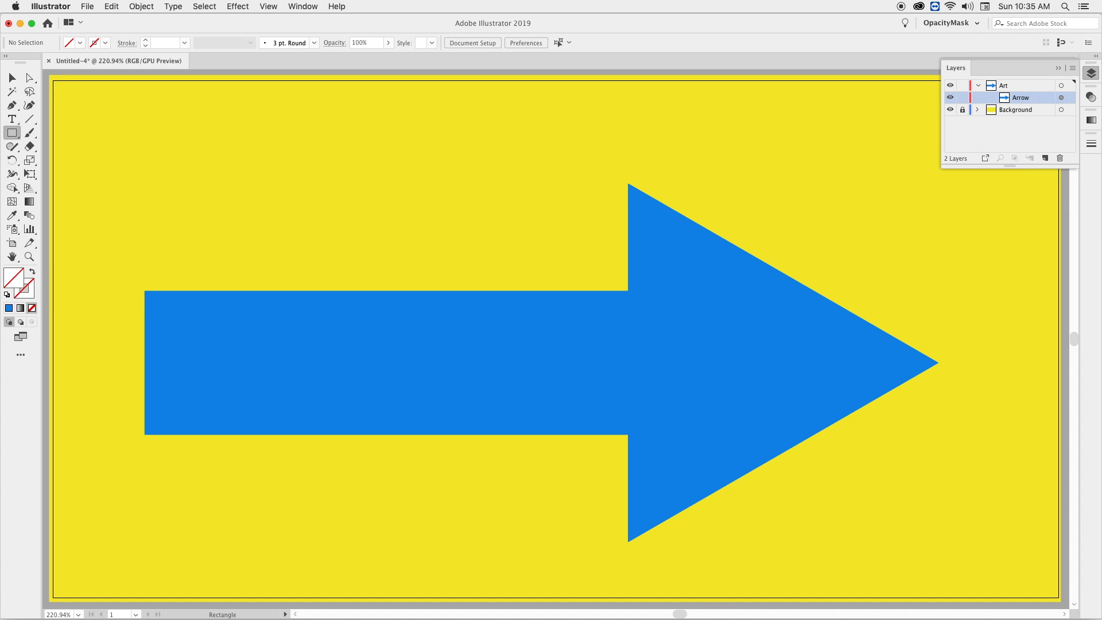
click(1091, 122)
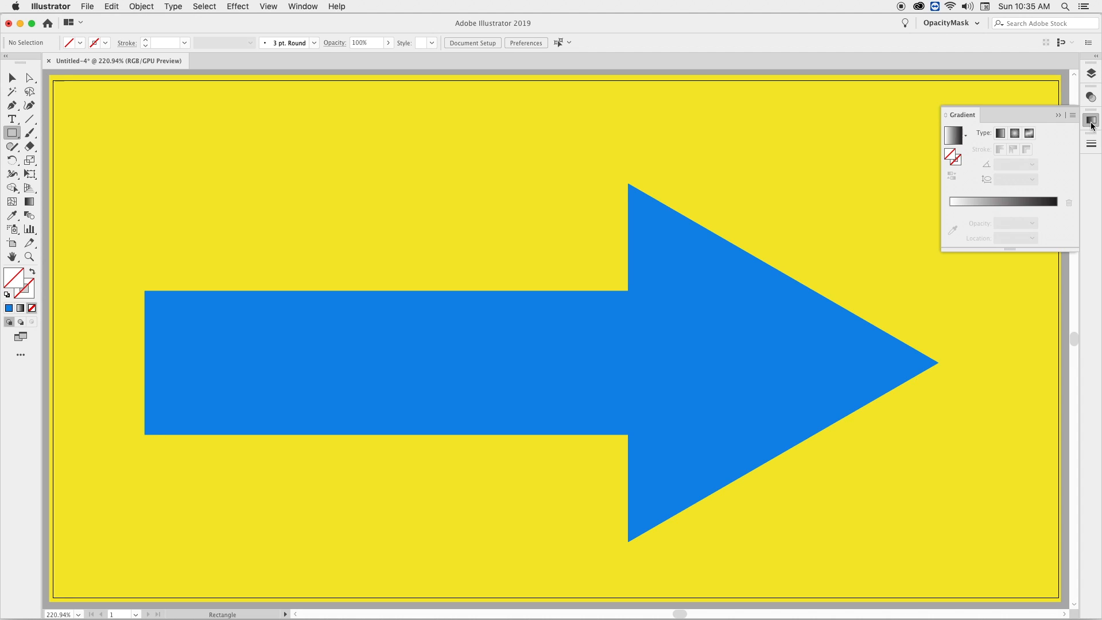
click(957, 140)
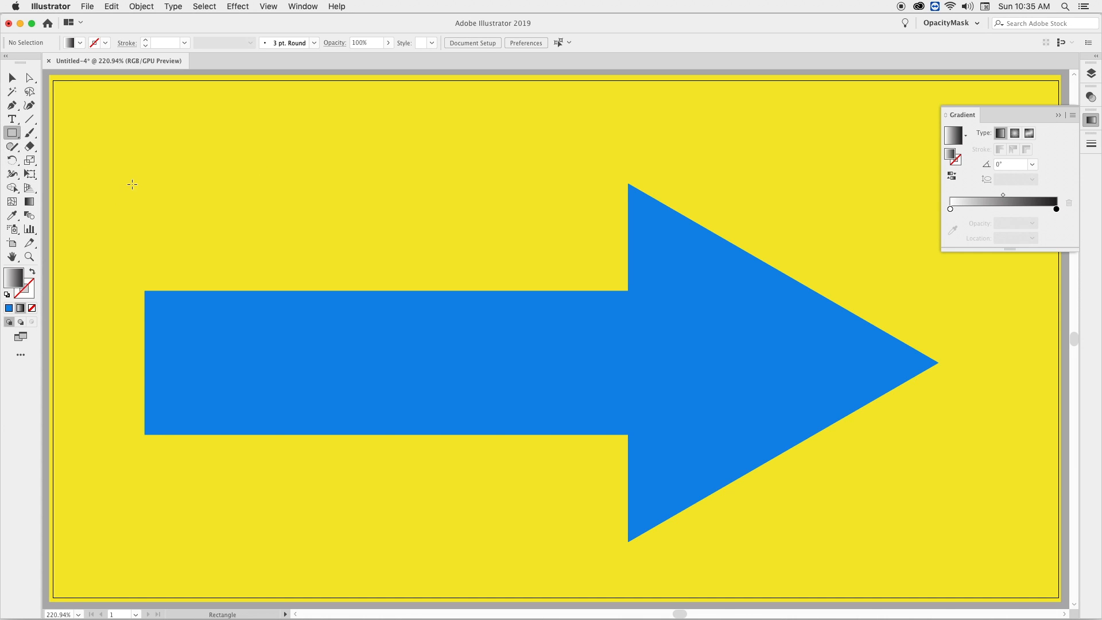
drag(146, 171, 938, 547)
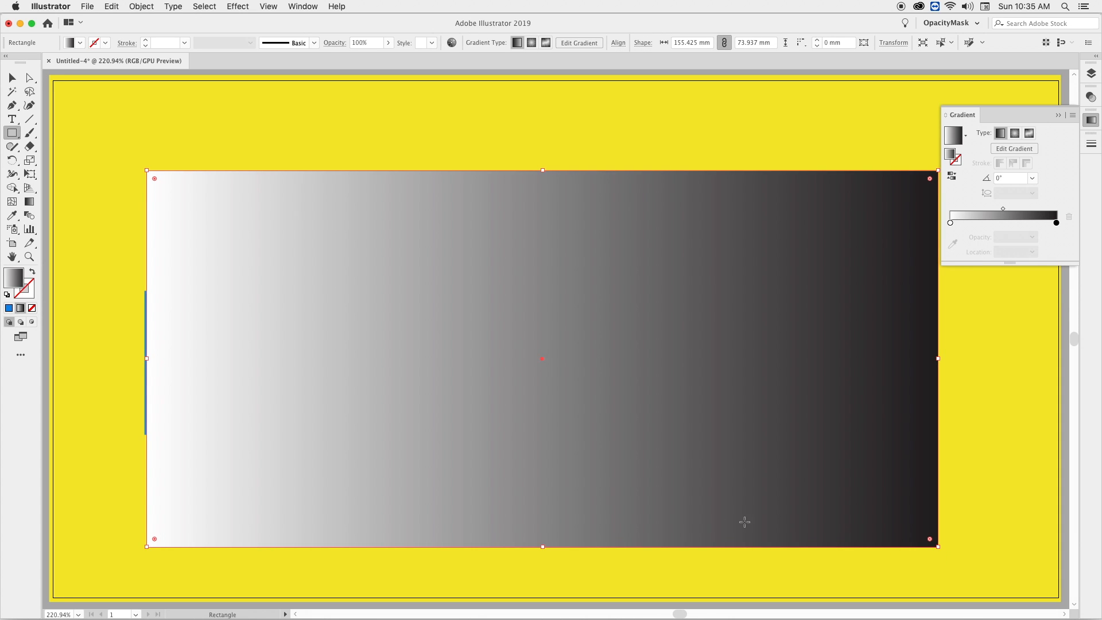
drag(147, 358, 141, 359)
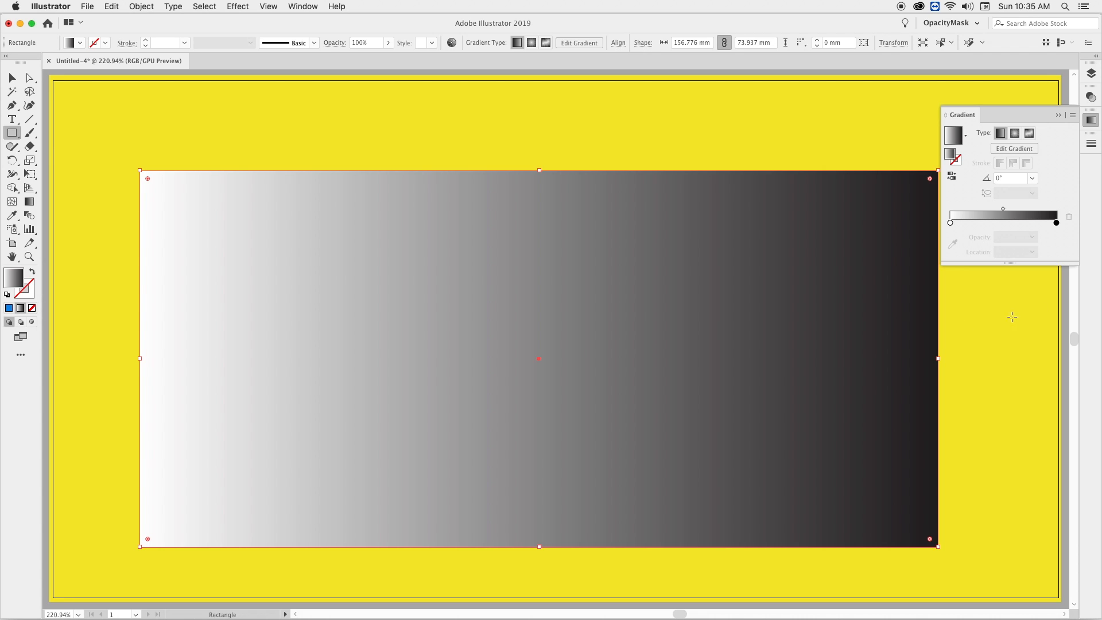
Step: Rename the gradient rectangle in the Art layer as Mask
click(1092, 74)
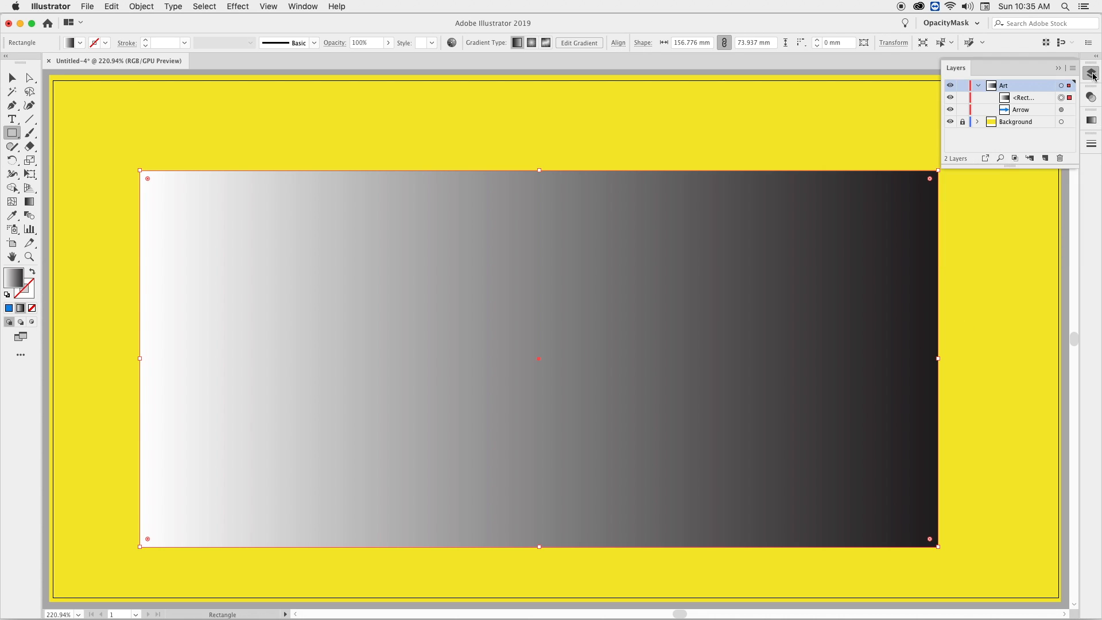
double_click(1023, 98)
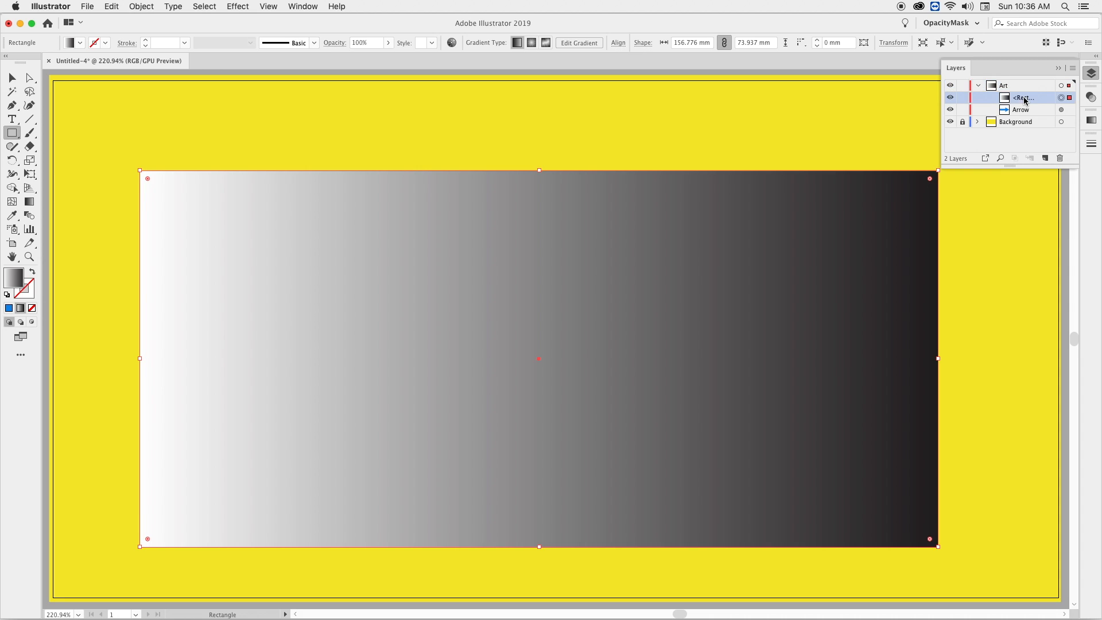
text(Mask)
key(Return)
Step: Move the Arrow above the Mask in the Art layer's stacking order, and return the Mask to the front
click(1031, 114)
drag(1032, 114, 1031, 94)
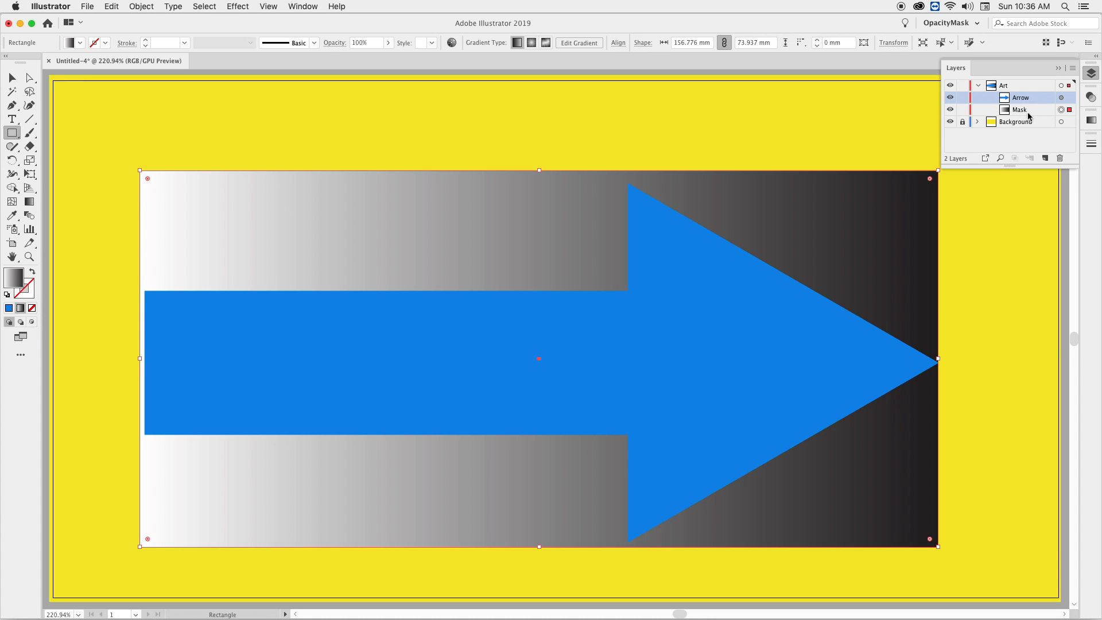
drag(1017, 109, 1017, 93)
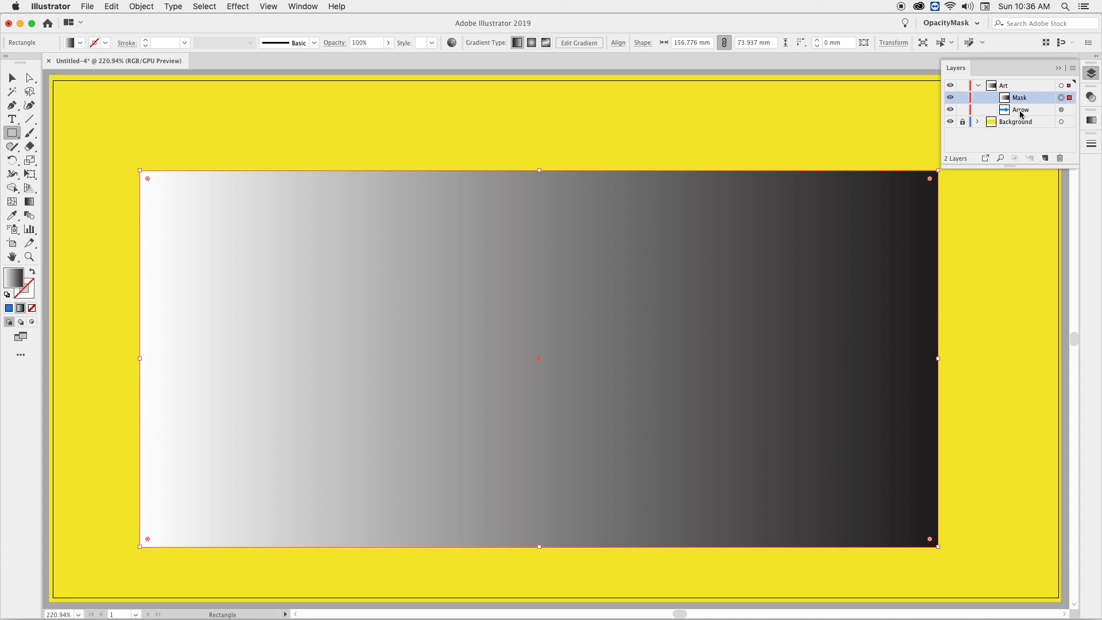
shift+click(1061, 110)
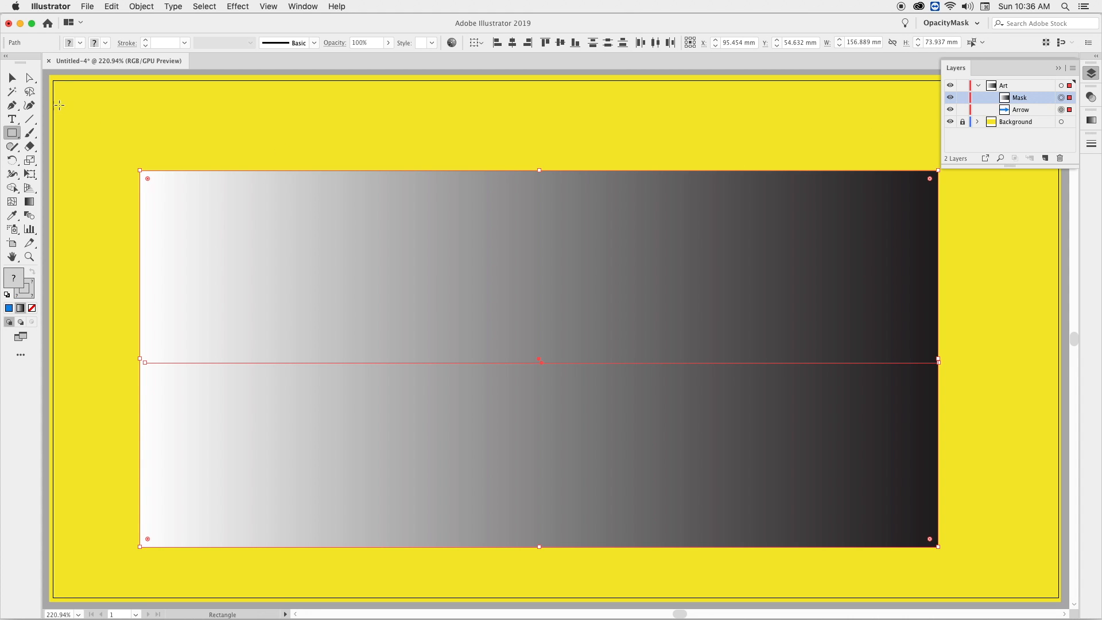
click(31, 78)
click(78, 116)
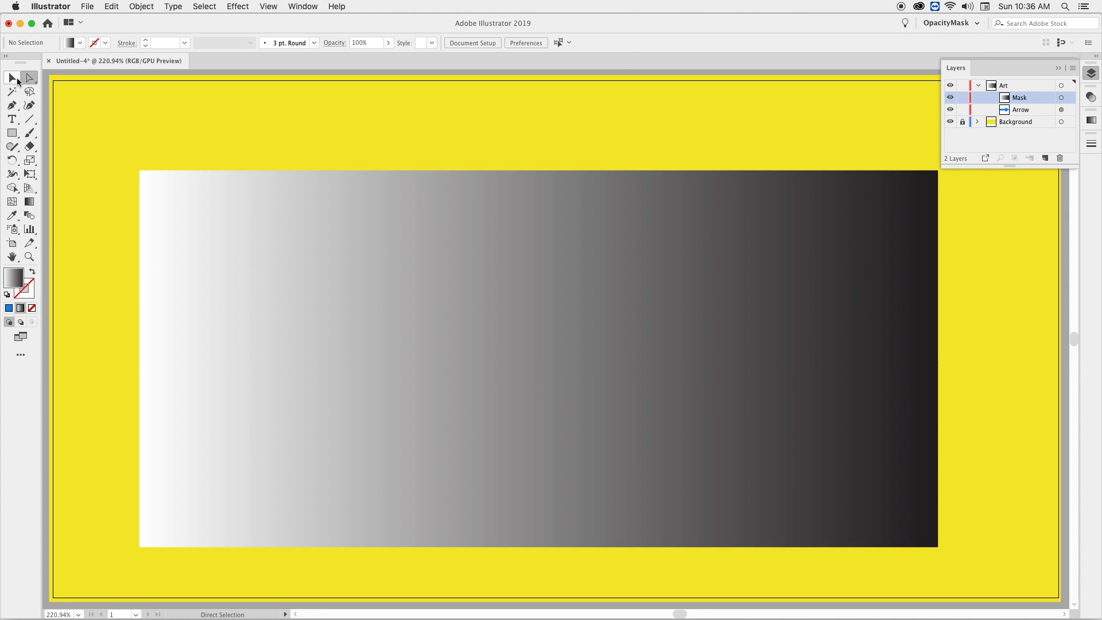
Step: Select the gradient rectangle and the arrow together, make an opacity mask from them, and deselect the result
click(12, 78)
drag(116, 148, 955, 557)
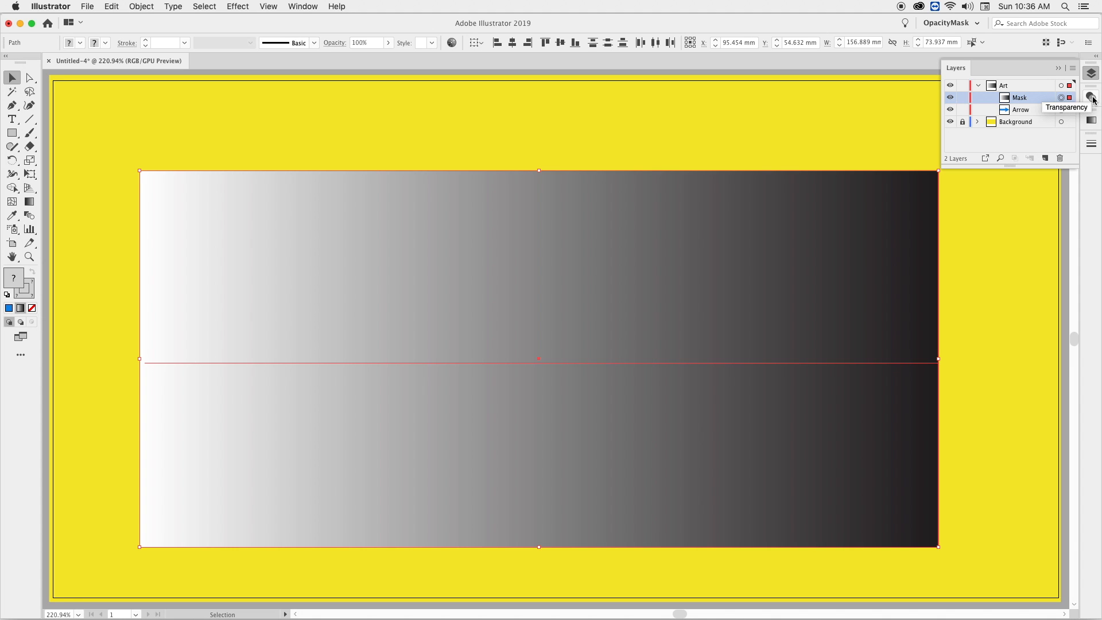
click(1091, 97)
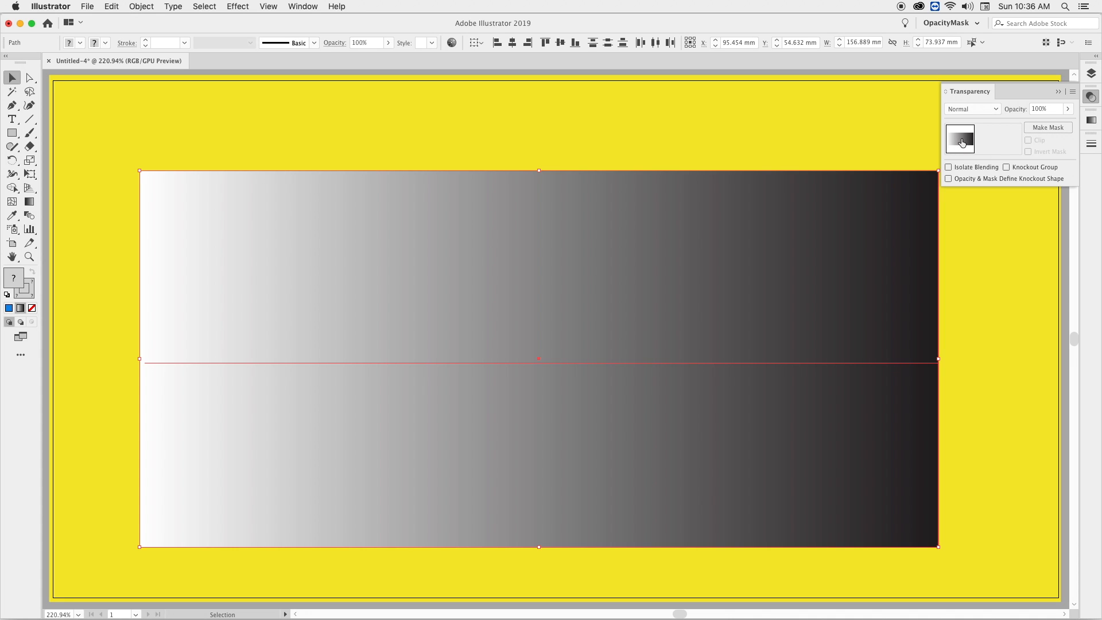
click(1054, 128)
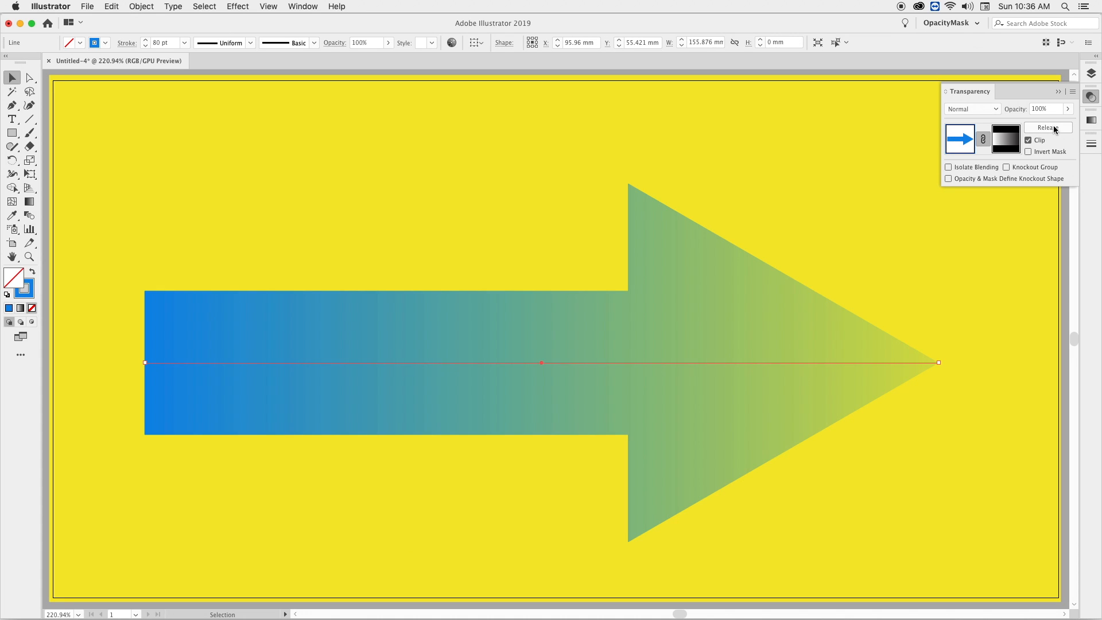
click(26, 79)
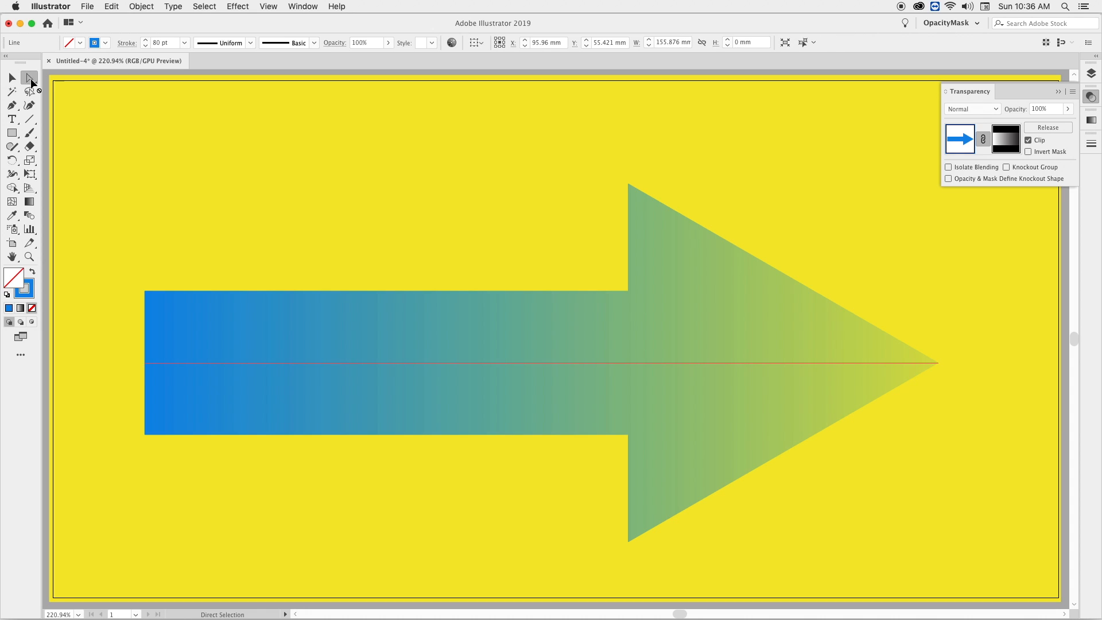
click(118, 115)
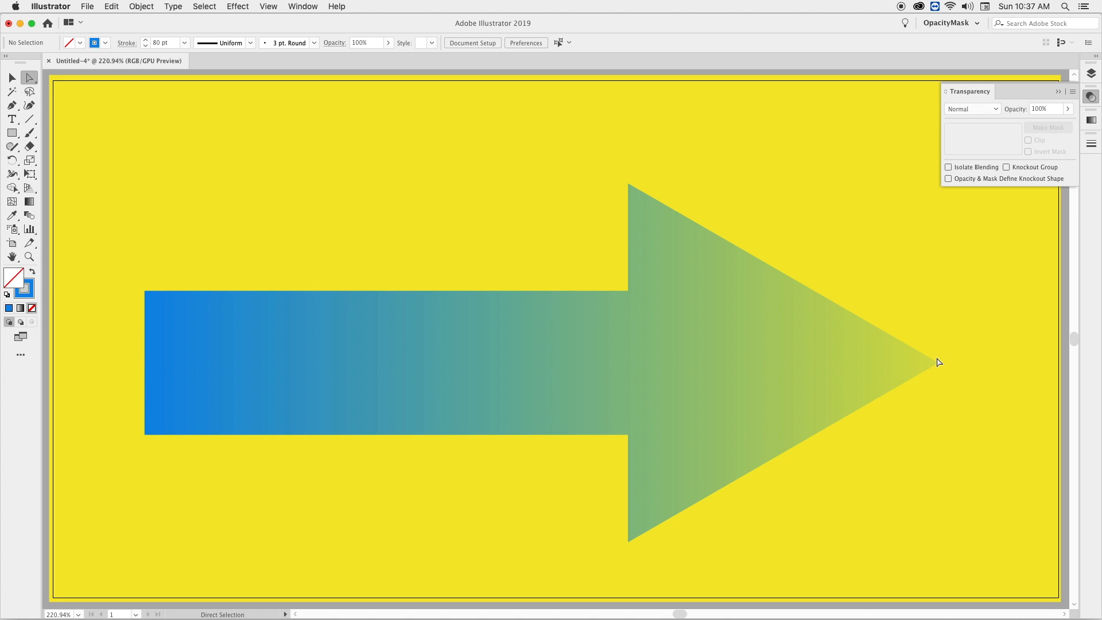
Step: Select the masked Arrow through its layer entry, and switch to editing its opacity mask and back to its artwork
click(1091, 73)
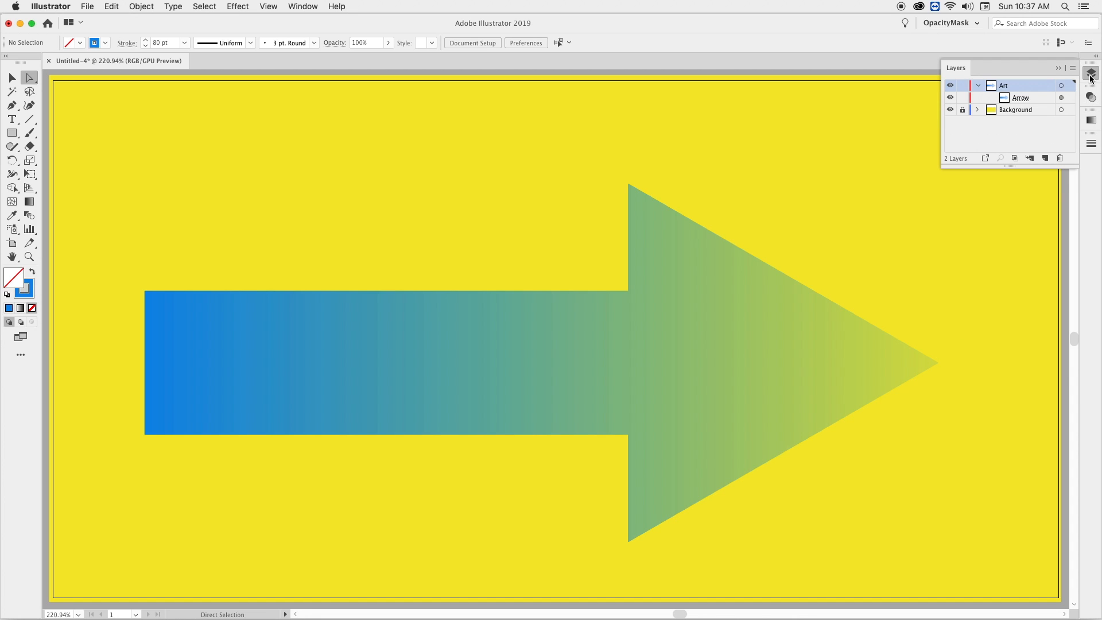
click(1061, 98)
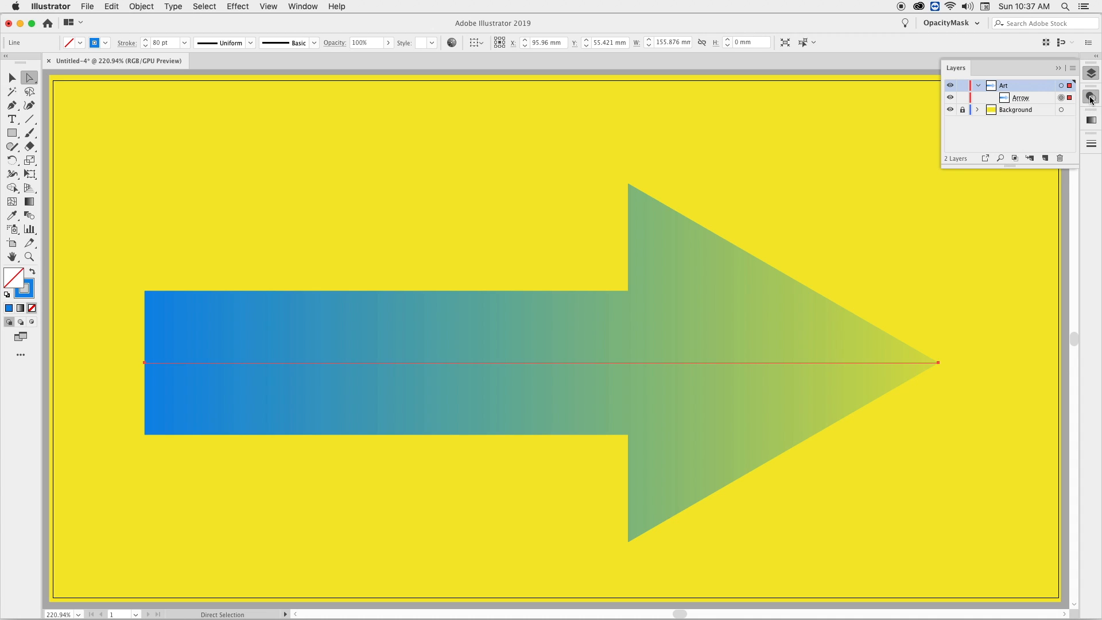
click(1091, 98)
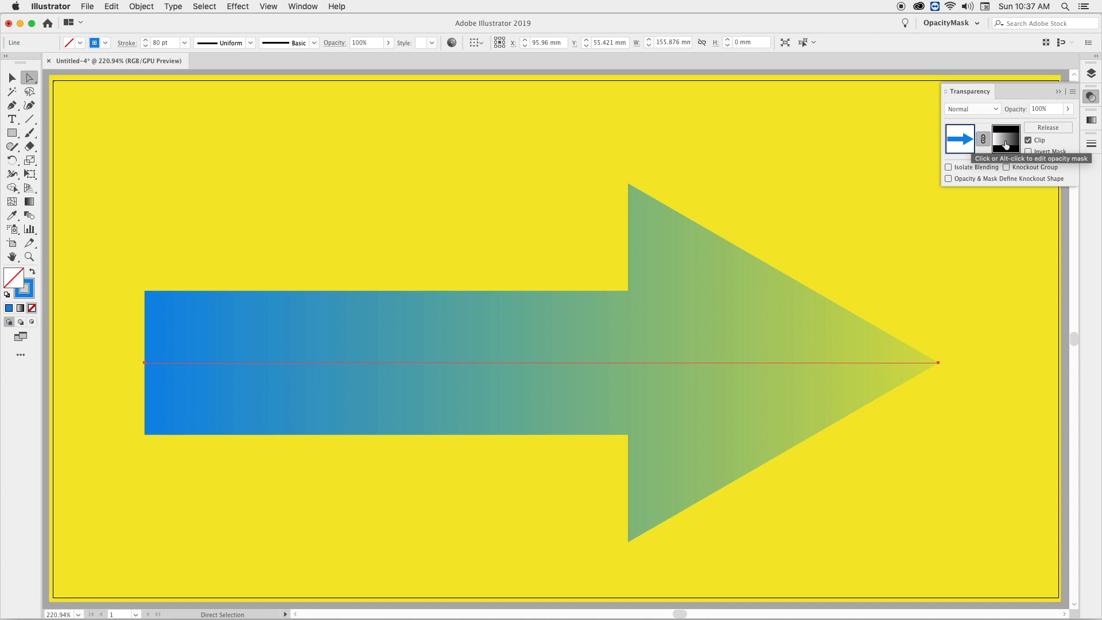
click(1006, 140)
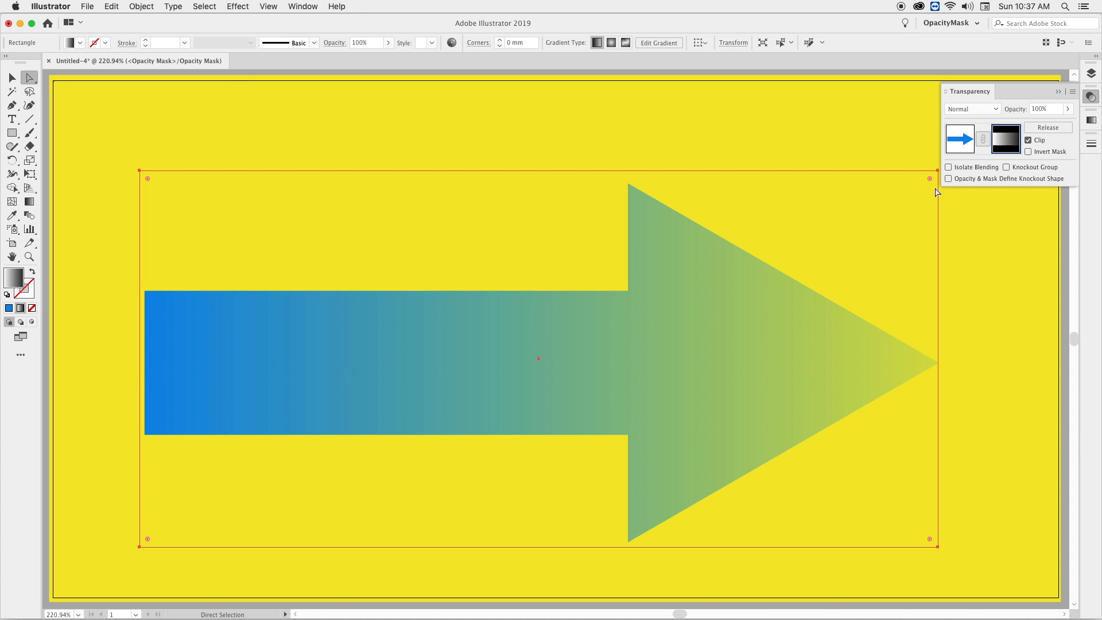
click(964, 142)
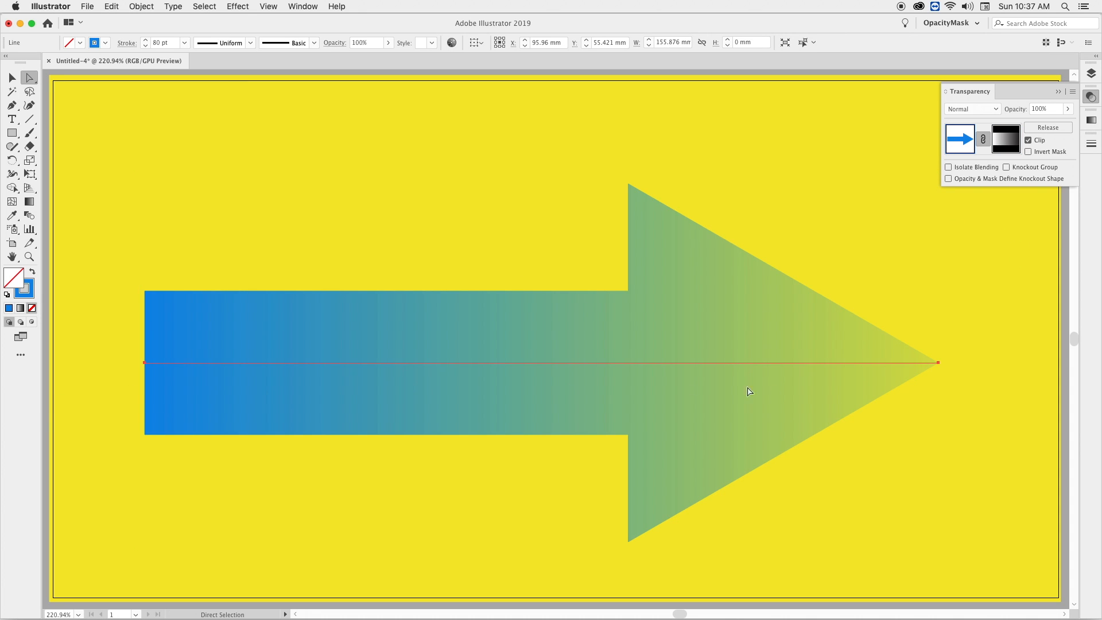
Step: Invert the arrow's opacity mask in mask editing mode, deselect the rectangle, and display the mask's layers
click(1013, 144)
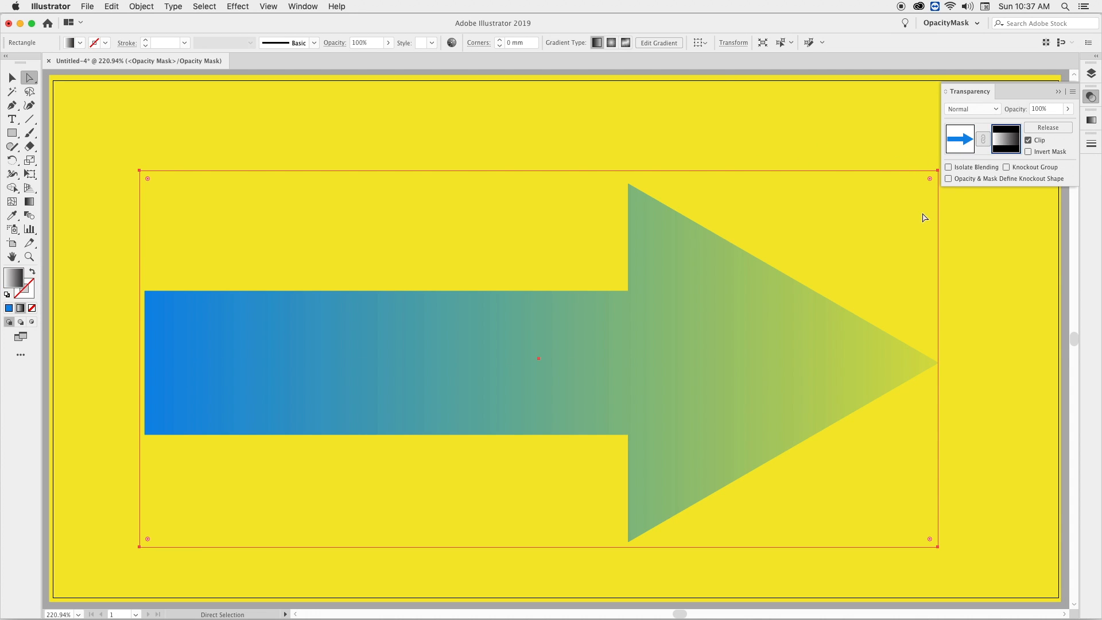
click(1029, 152)
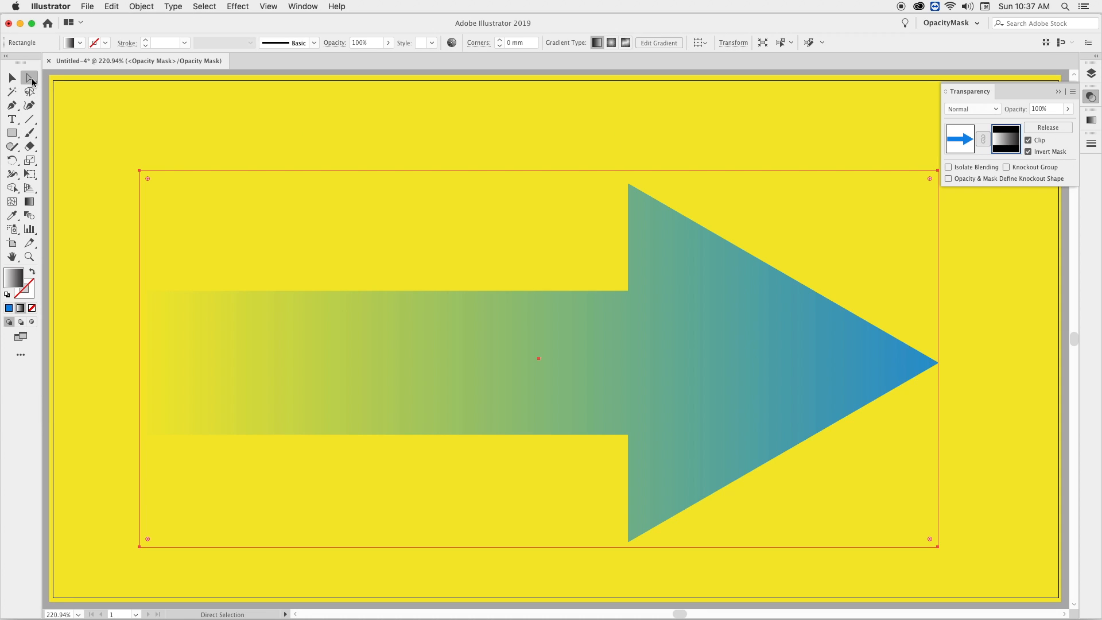
click(113, 104)
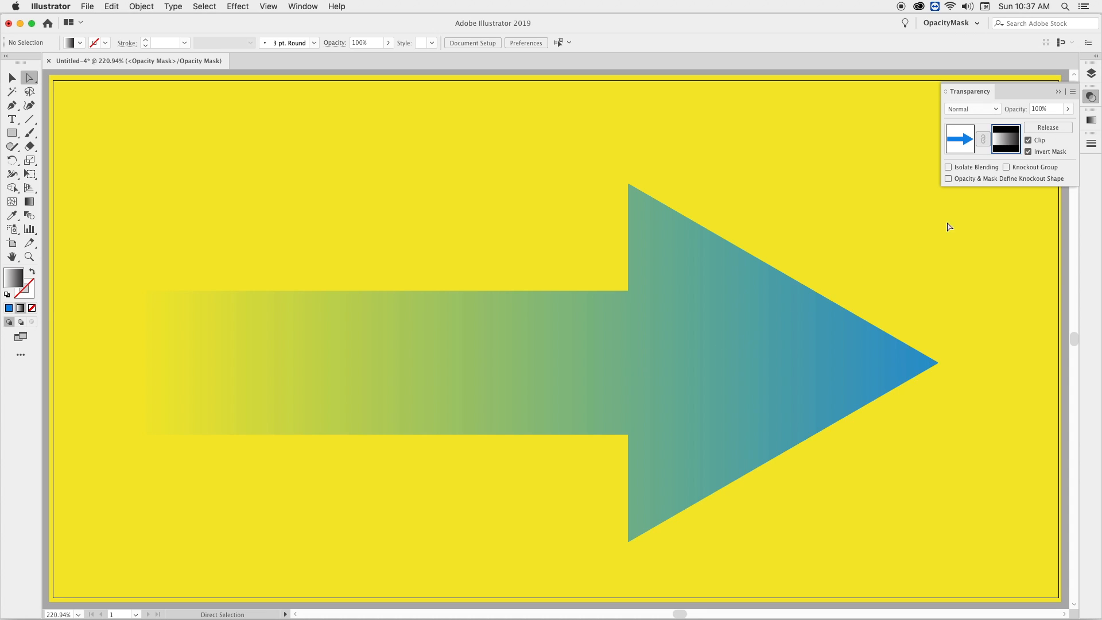
click(1091, 73)
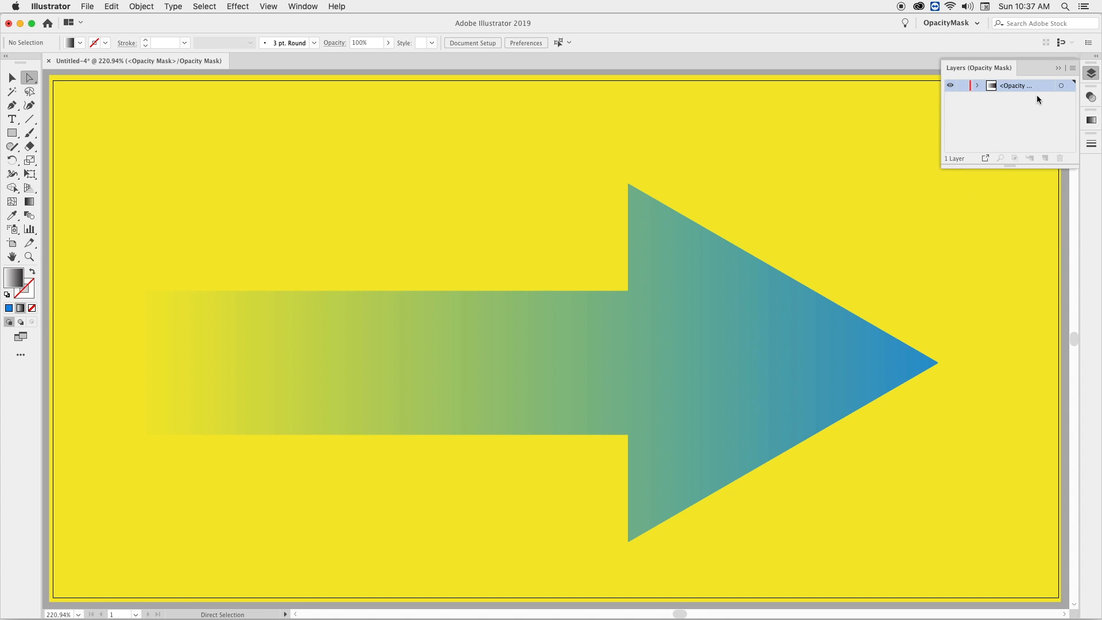
Step: Select the Mask rectangle through its layer entry, return to editing the arrow's artwork, and display the artwork's layers
click(976, 87)
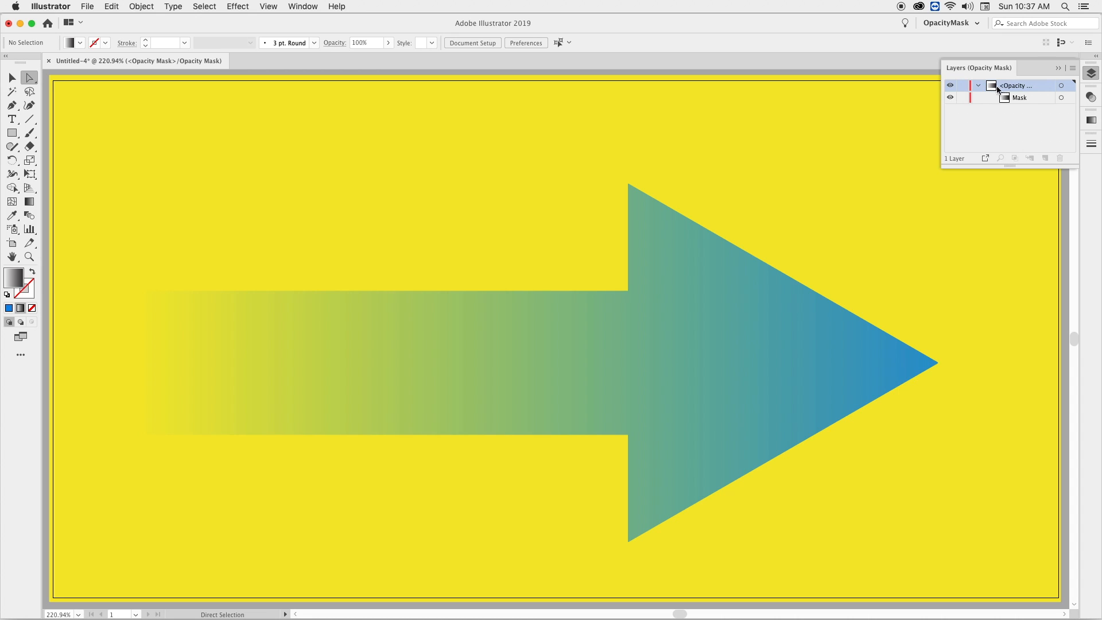
click(1062, 99)
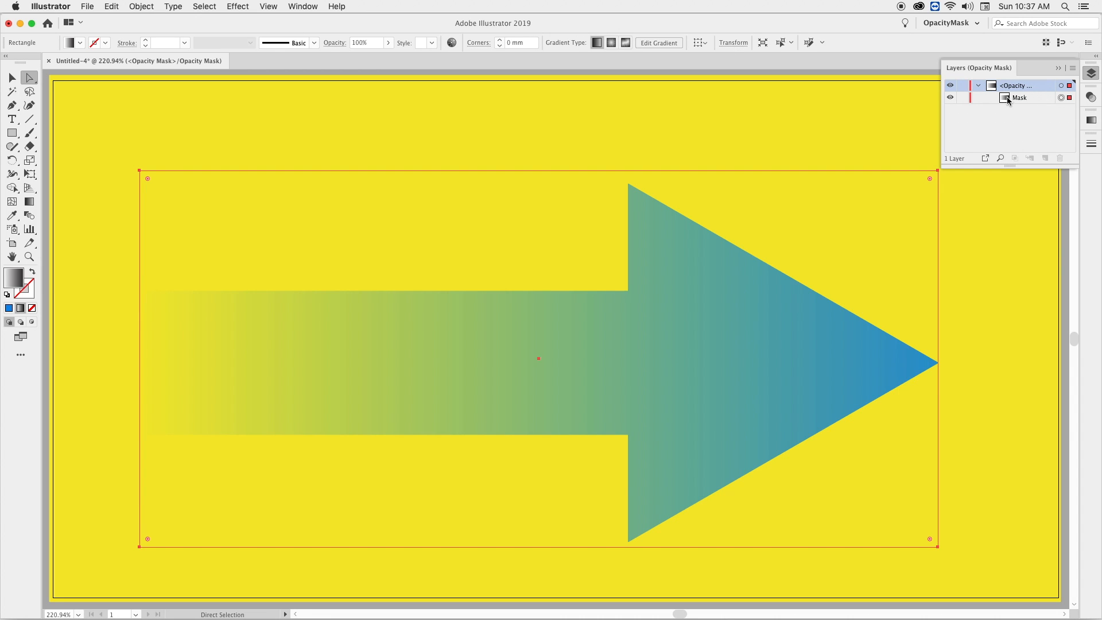
click(1093, 98)
click(958, 144)
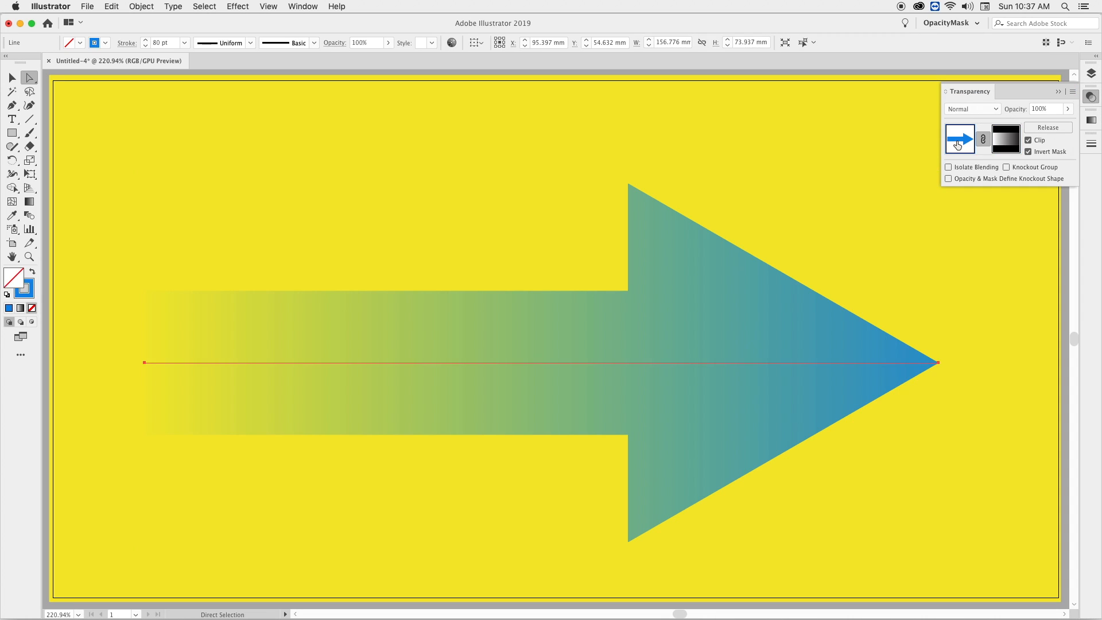
click(1090, 73)
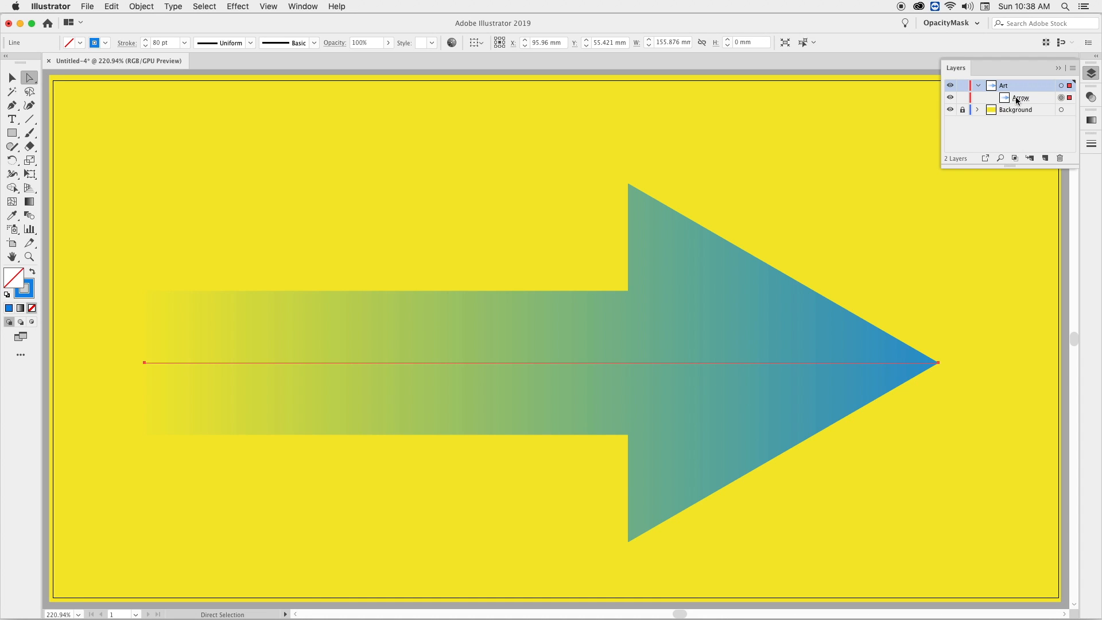
Step: In the arrow's opacity mask, move the gradient's black stop near the arrowhead's base and shift the midpoint and white stop slightly toward the arrowhead
click(1091, 97)
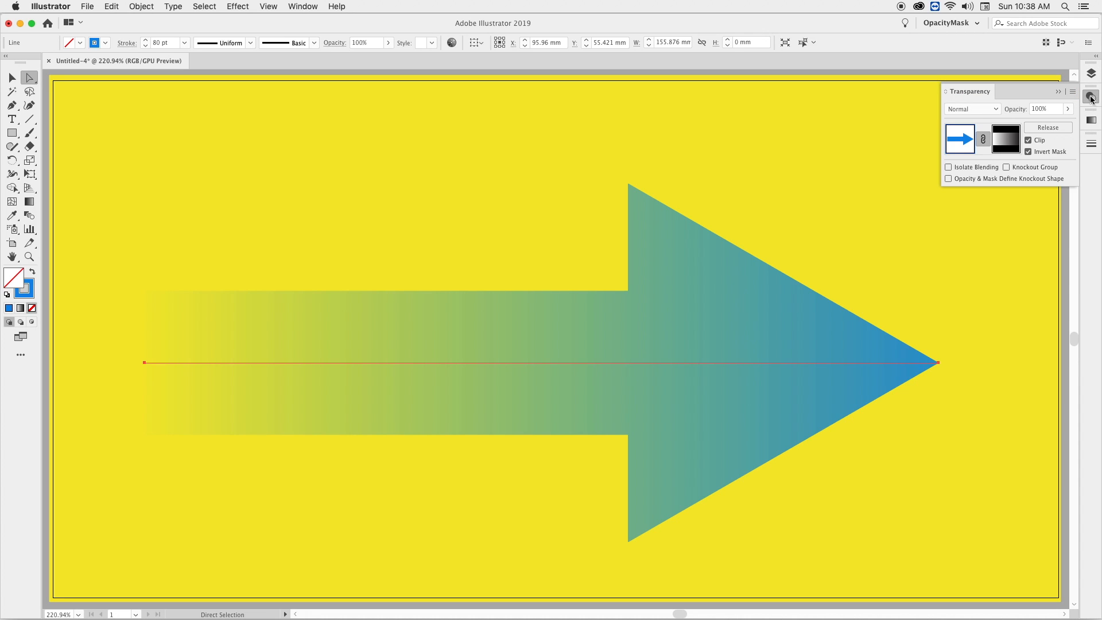
click(1008, 142)
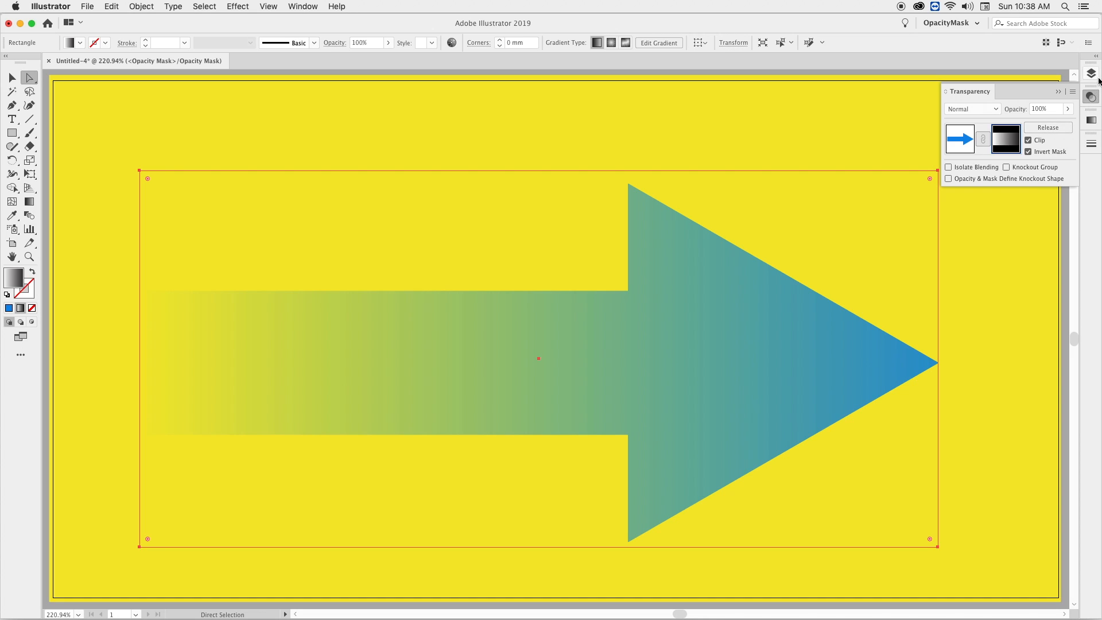
click(28, 202)
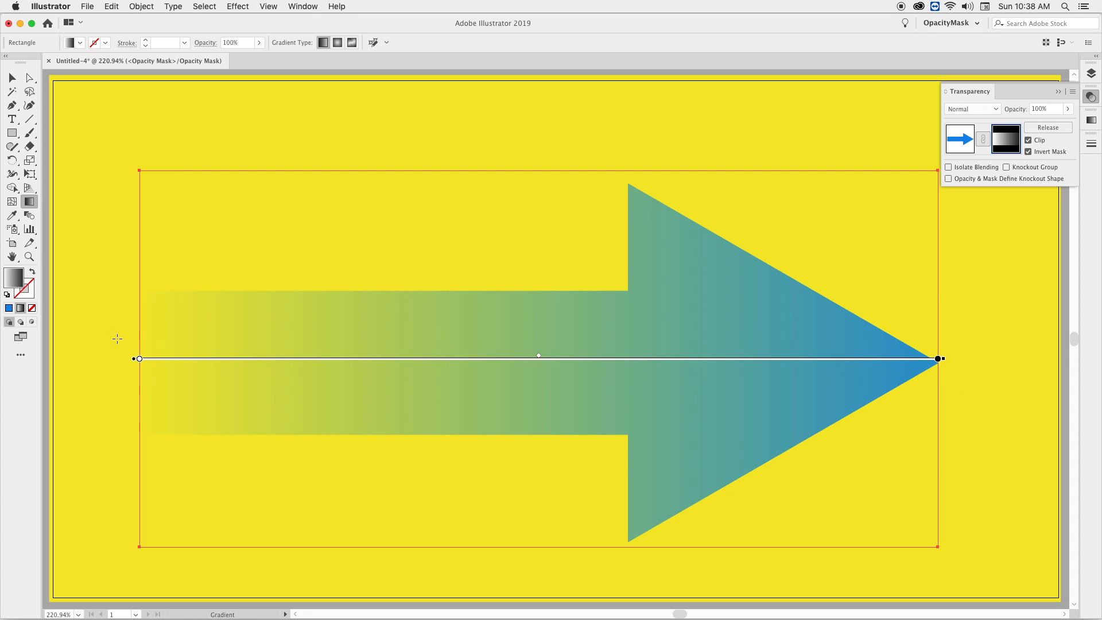
click(33, 290)
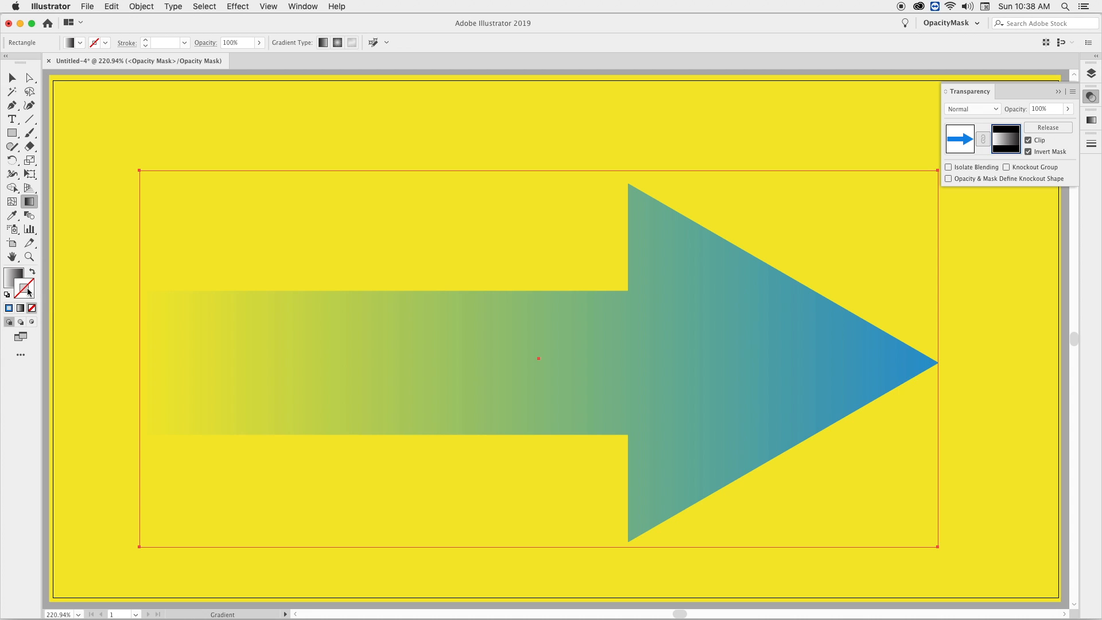
click(11, 281)
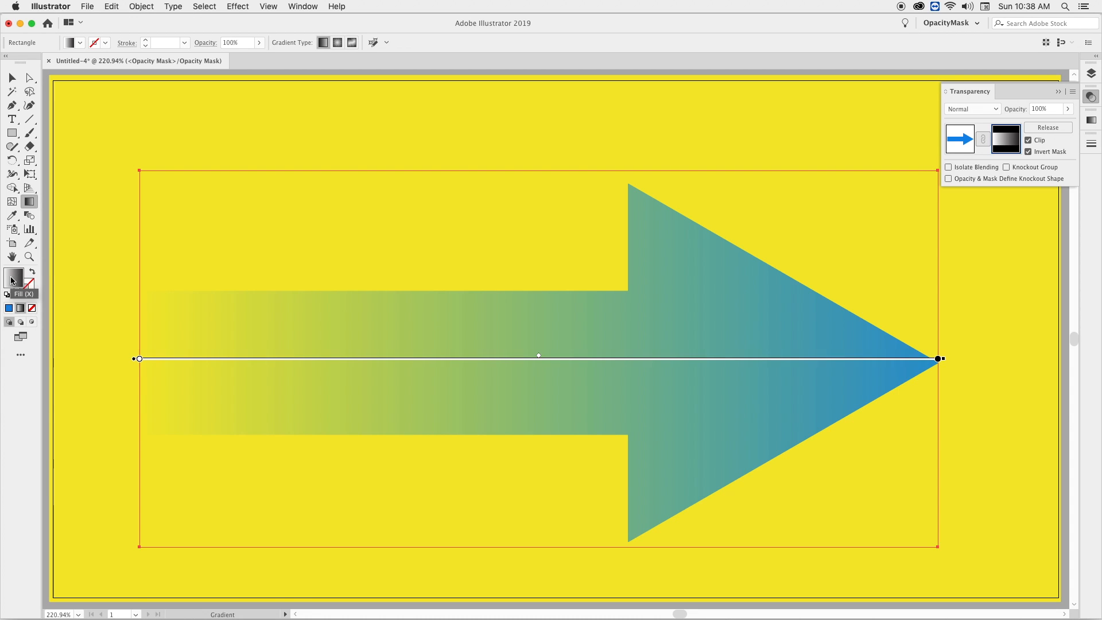
drag(938, 358, 643, 360)
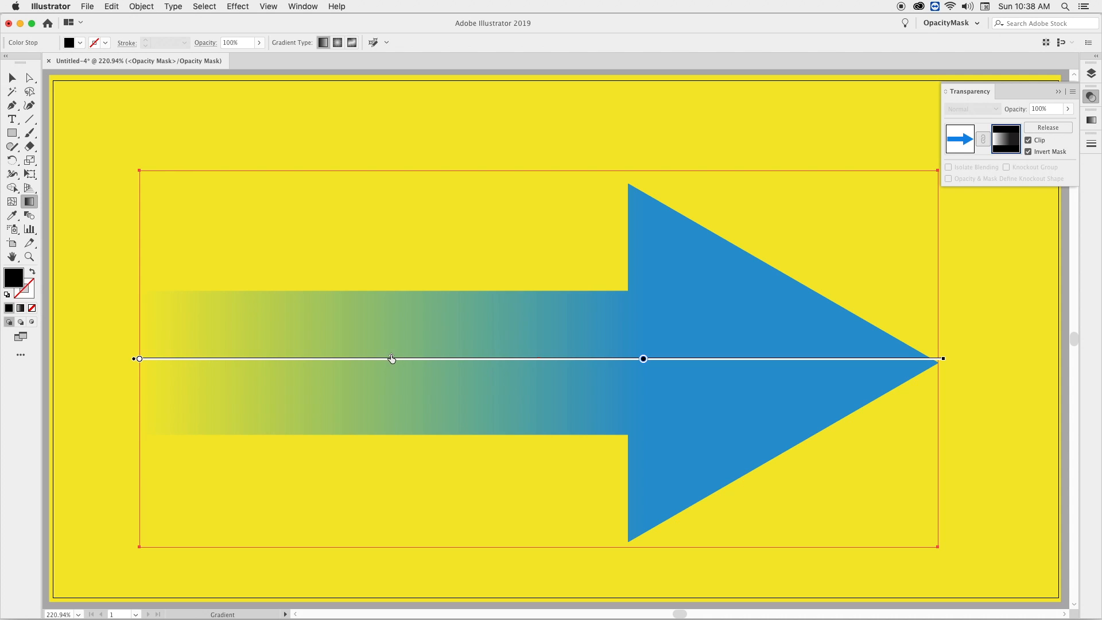
drag(392, 357, 445, 358)
drag(140, 358, 147, 361)
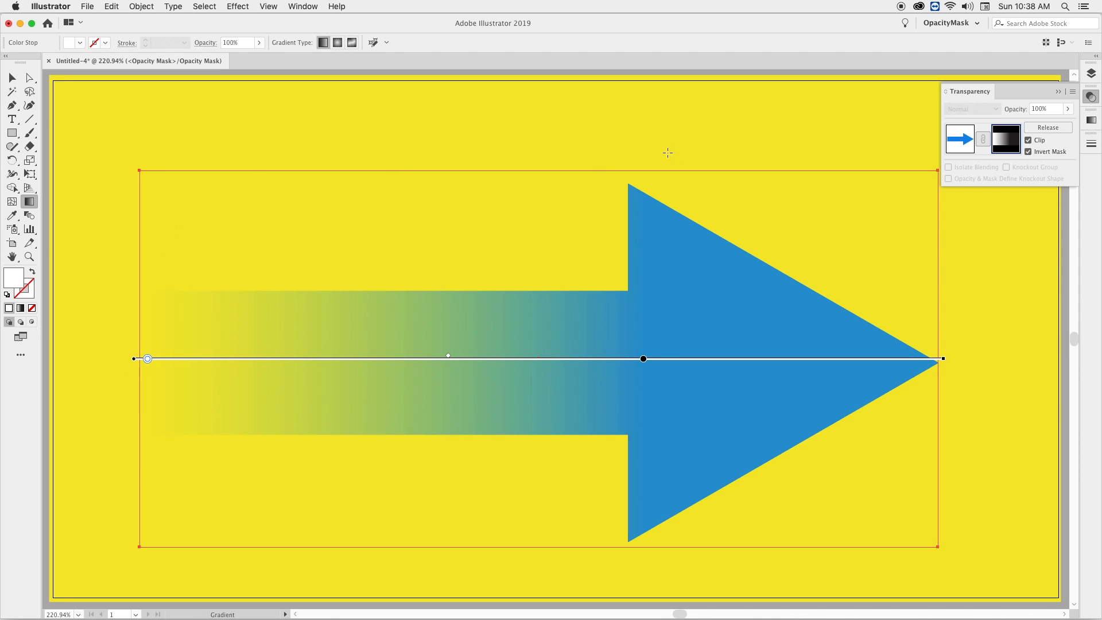
Step: Deselect the mask rectangle, leave mask editing for the arrow's artwork, and display the artwork's layers
click(31, 79)
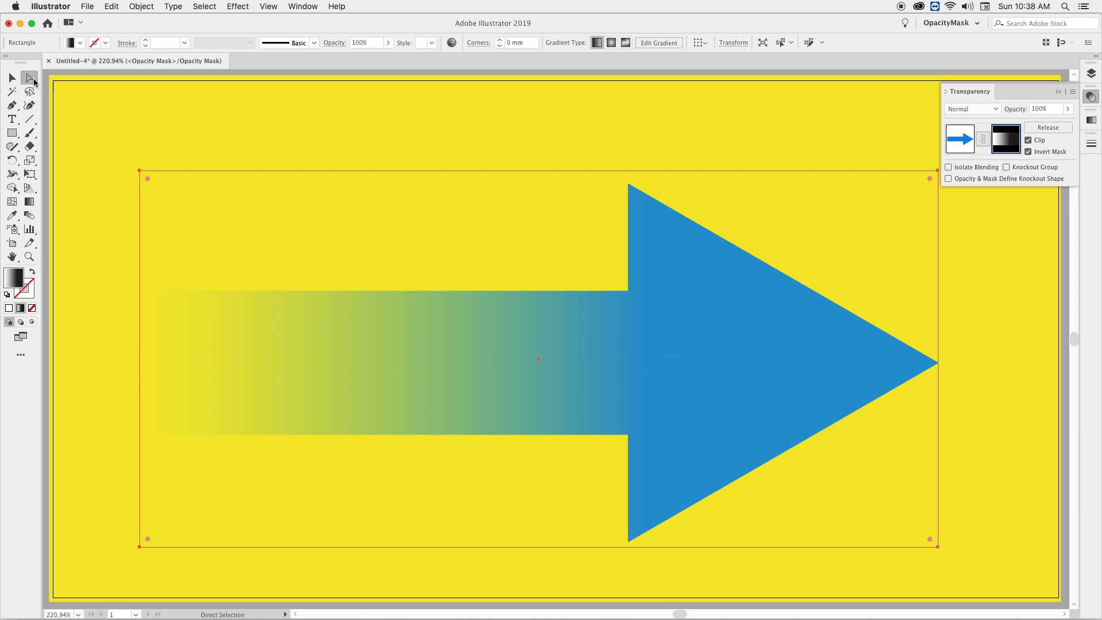
click(150, 172)
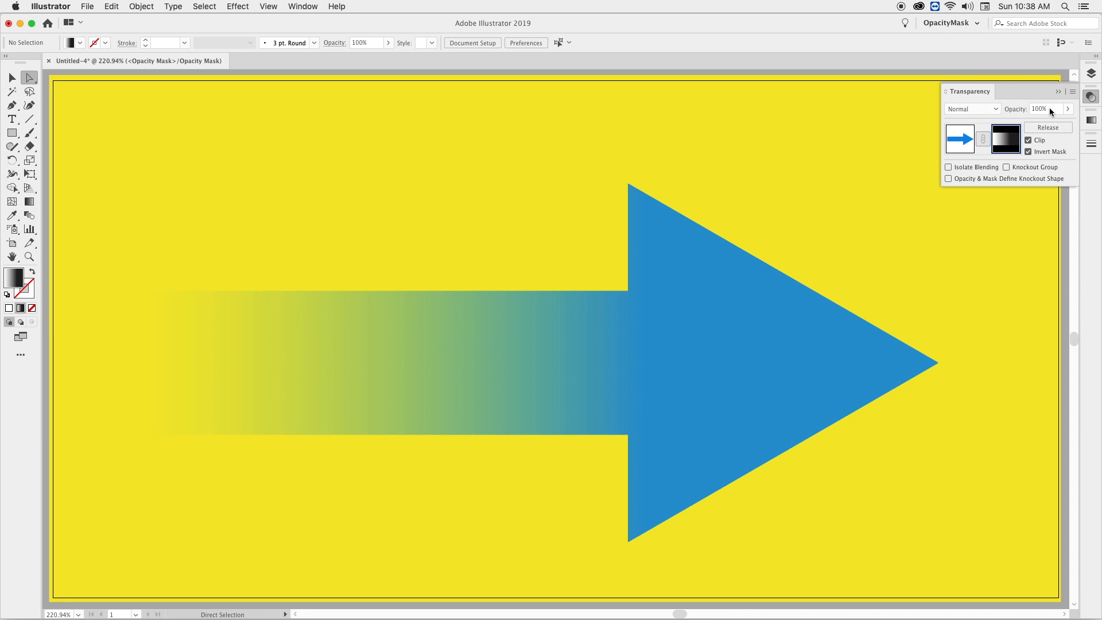
click(960, 145)
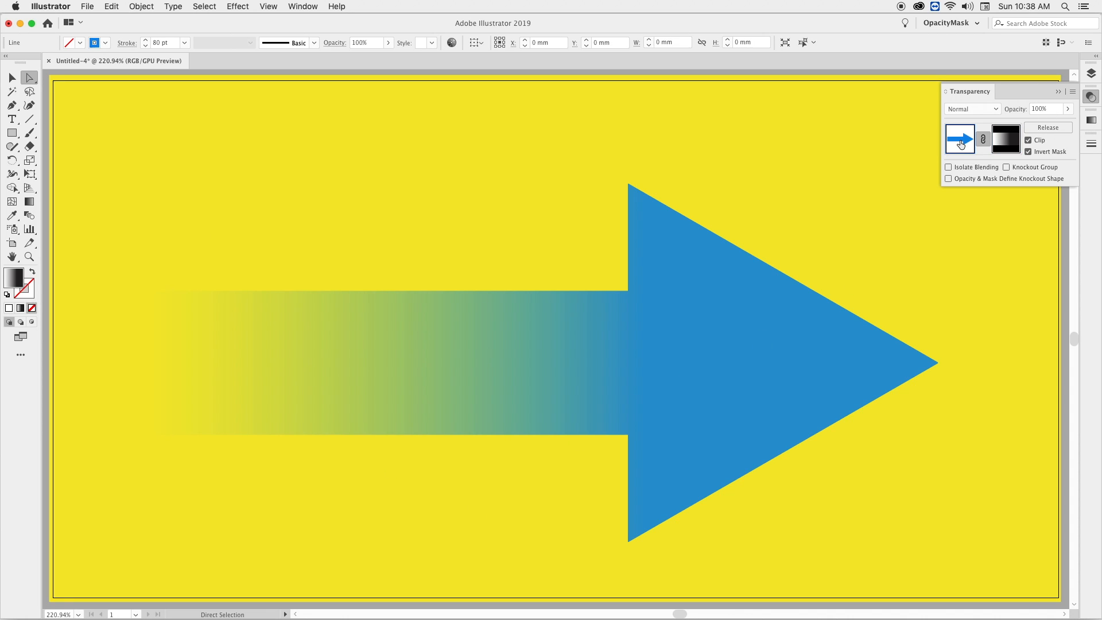
click(1093, 74)
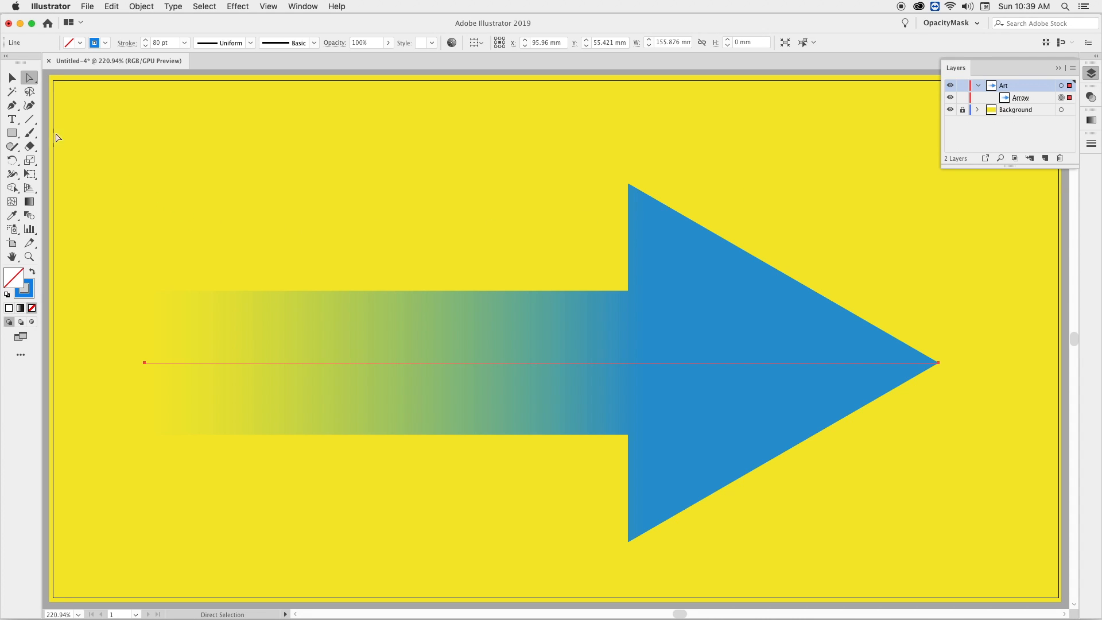
Step: Try shortening the masked arrow by moving its tail end toward the arrowhead, and undo the change
click(12, 78)
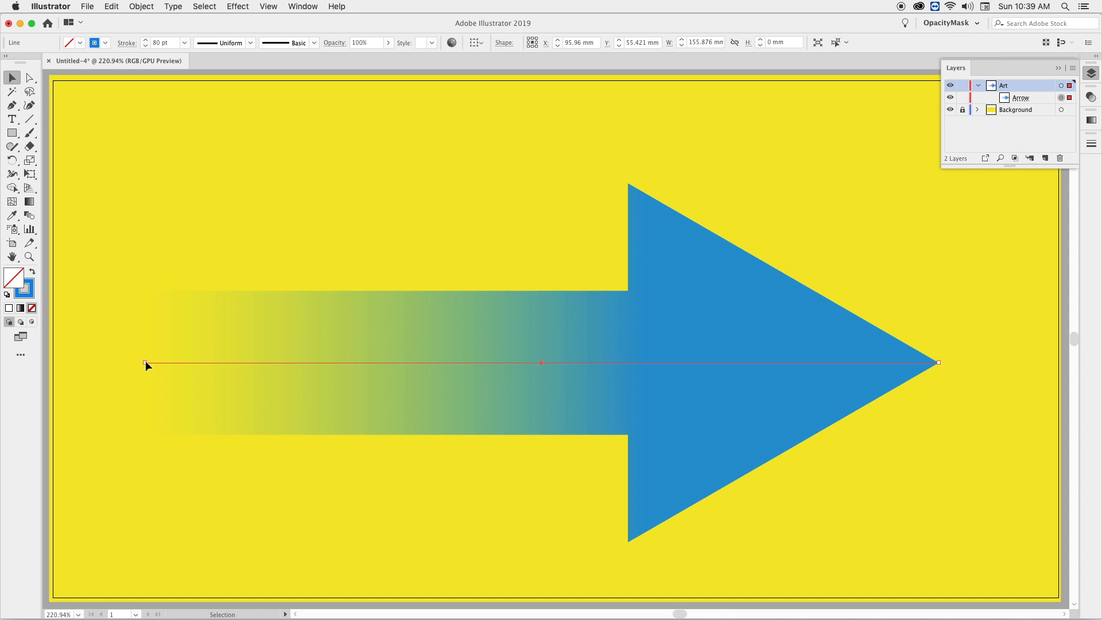
drag(145, 362, 433, 372)
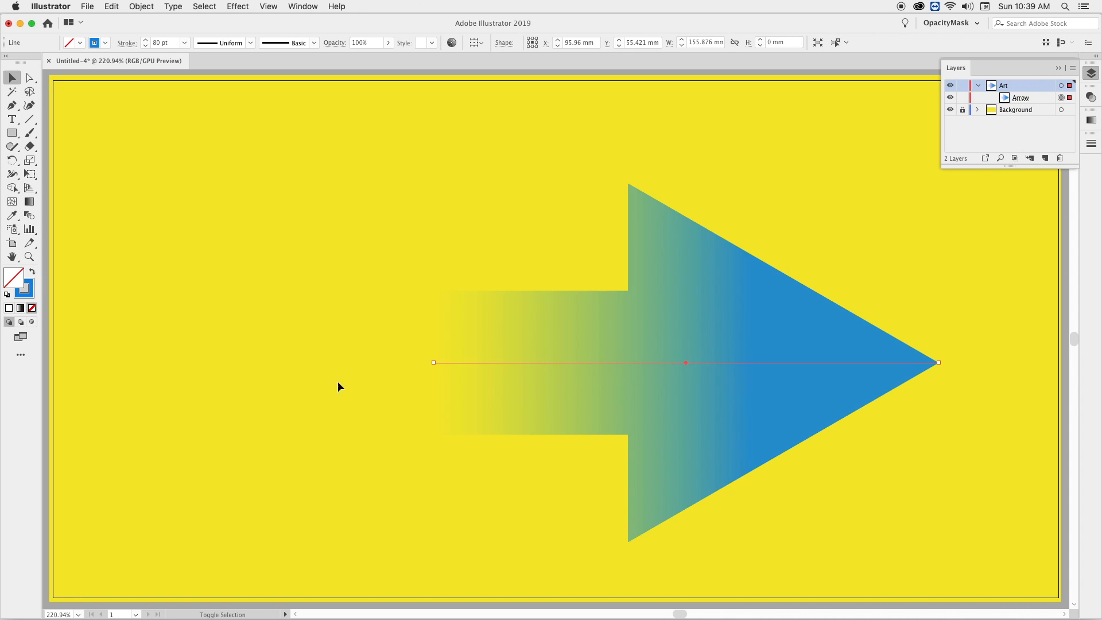
key(super+z)
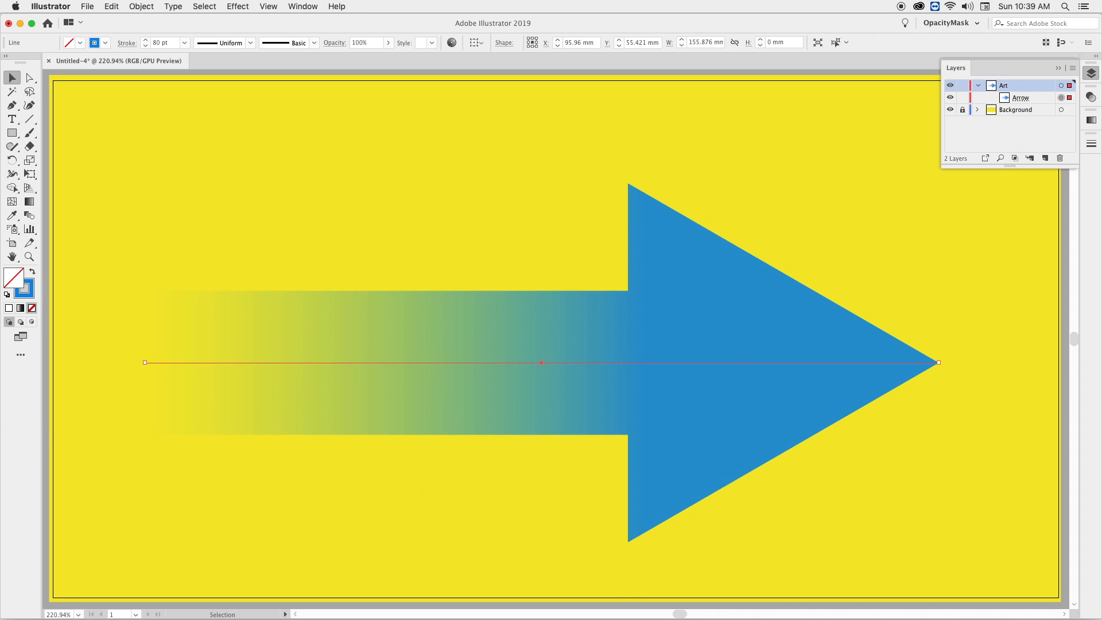
Step: Rotate the masked arrow counterclockwise to a slope about 148 mm wide and 49 mm high, and check its opacity mask and layers
drag(942, 362, 917, 238)
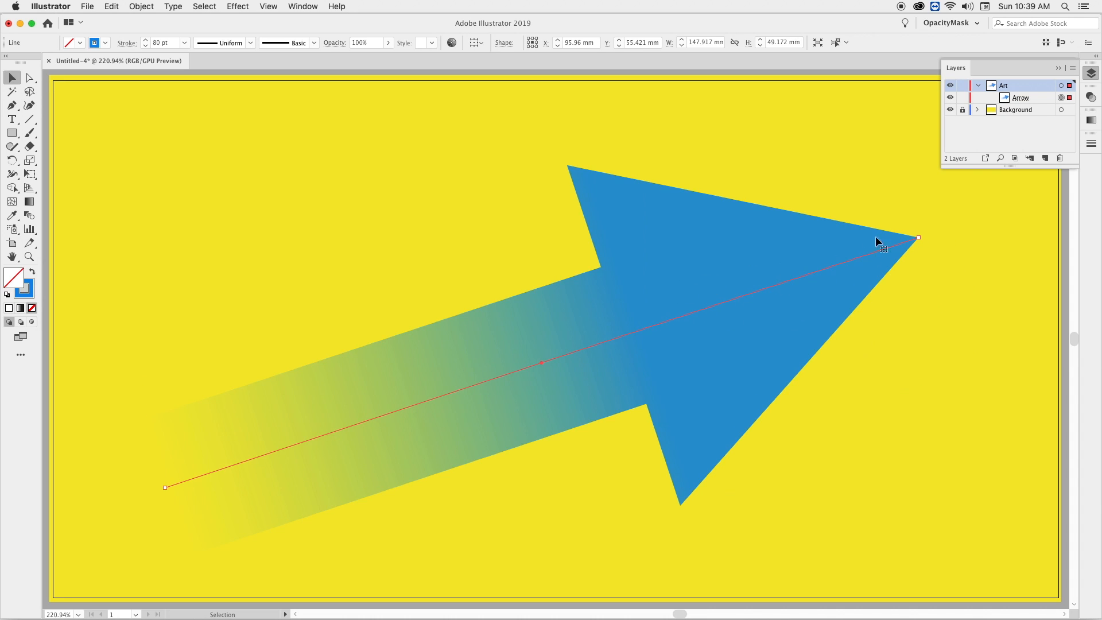
click(1091, 97)
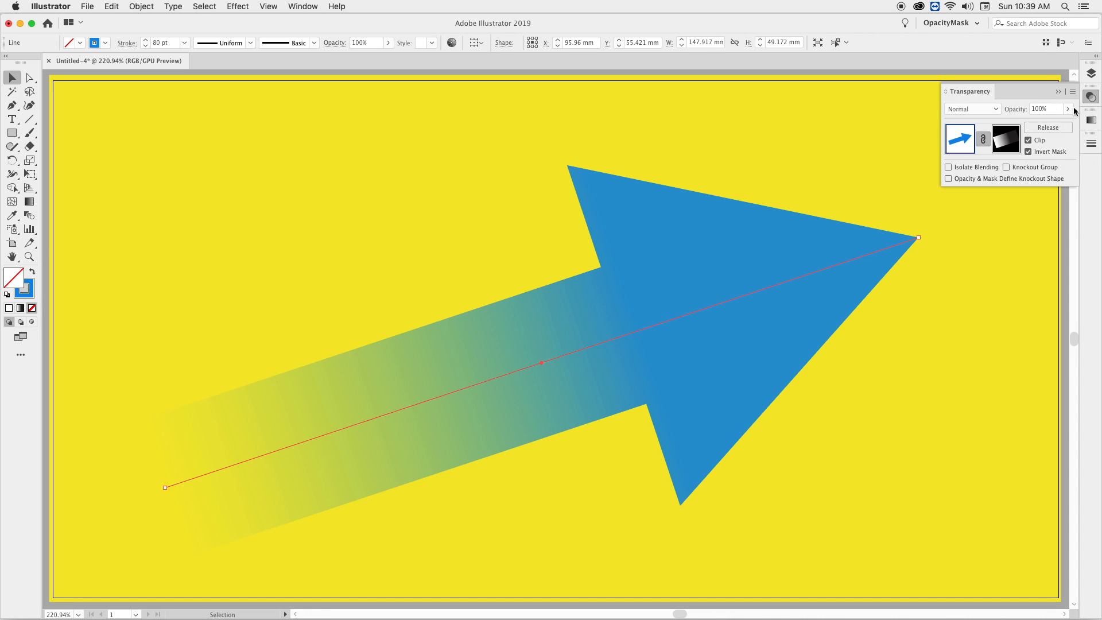
click(1092, 74)
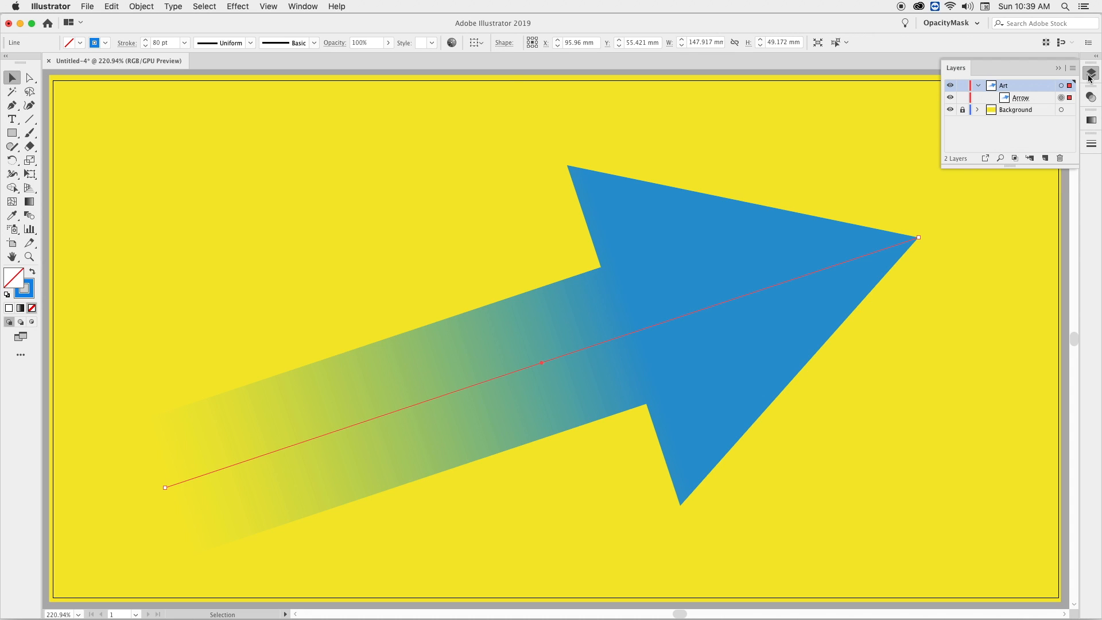
Step: Apply a Scribble effect with the Default settings to the masked arrow
click(235, 7)
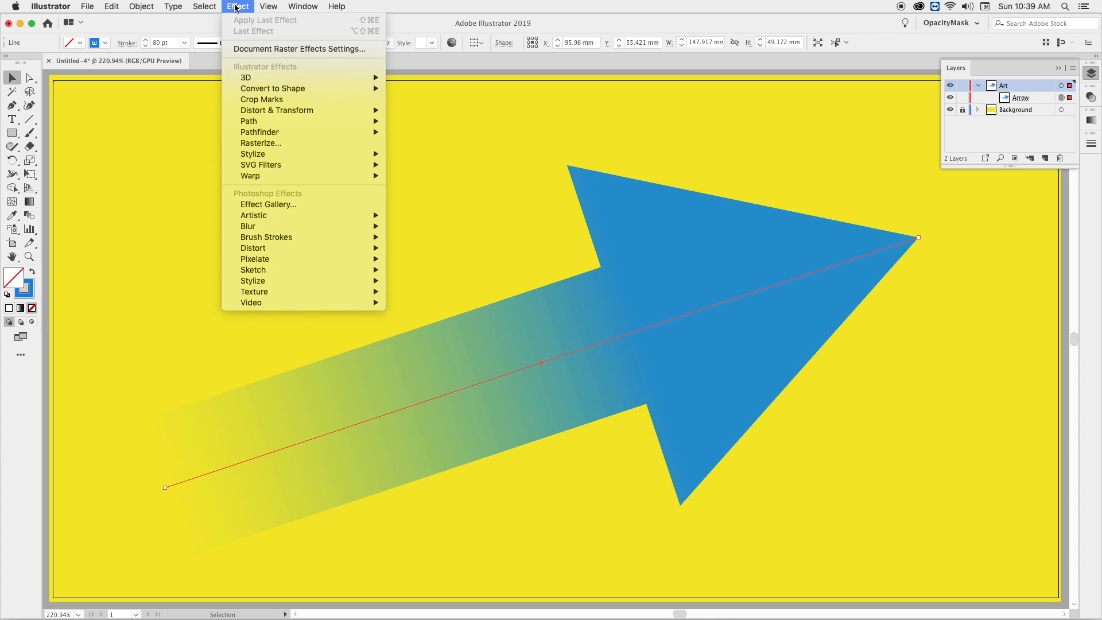
mouse_move(255, 155)
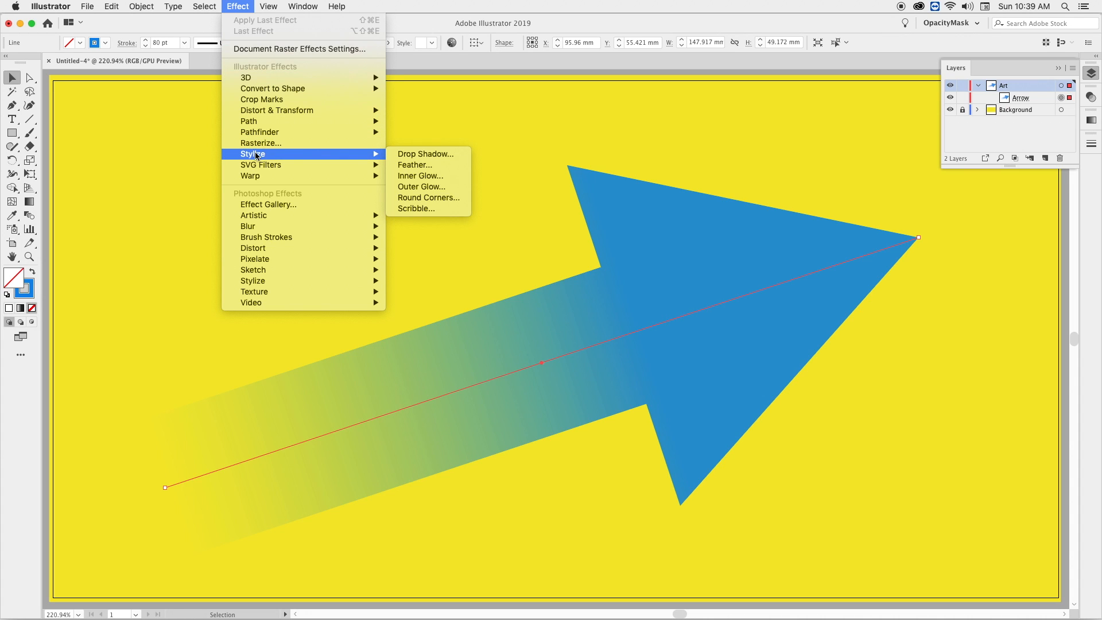
click(425, 209)
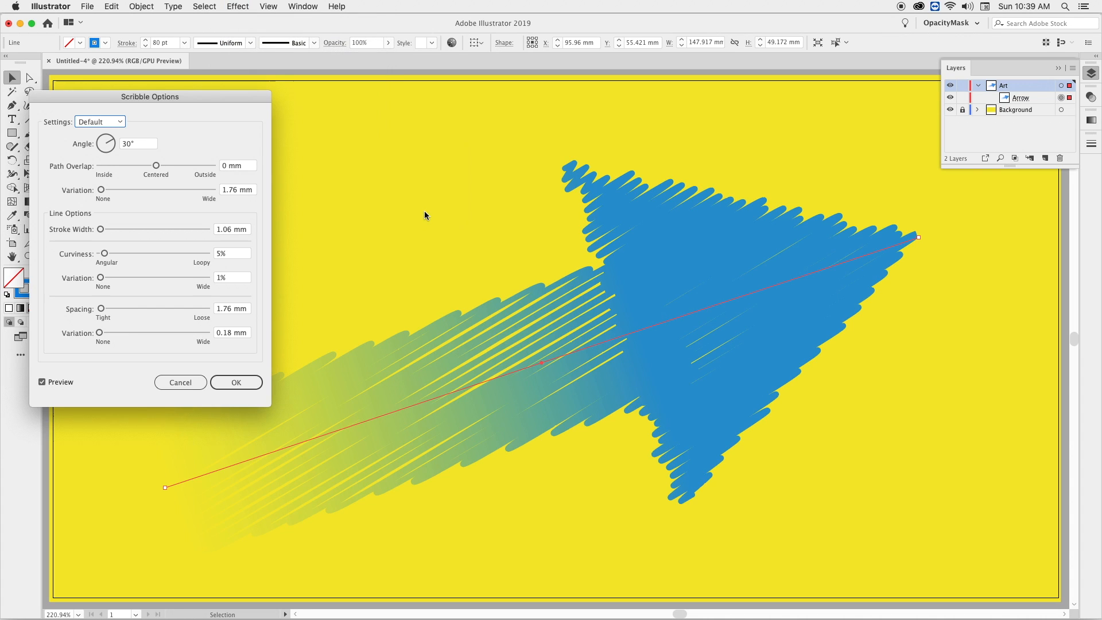
click(242, 382)
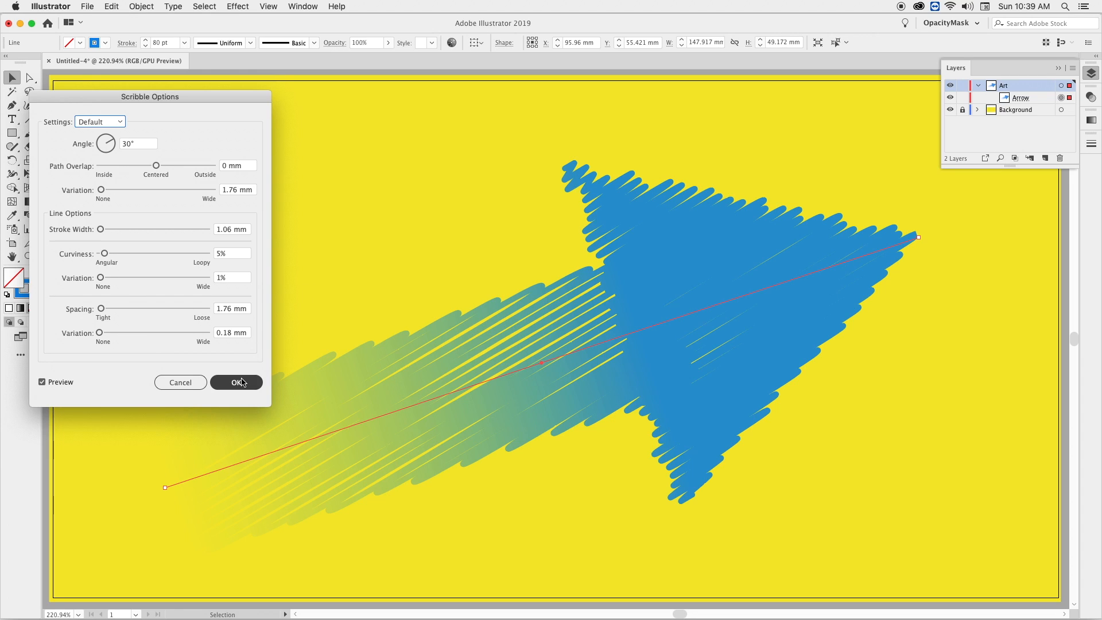